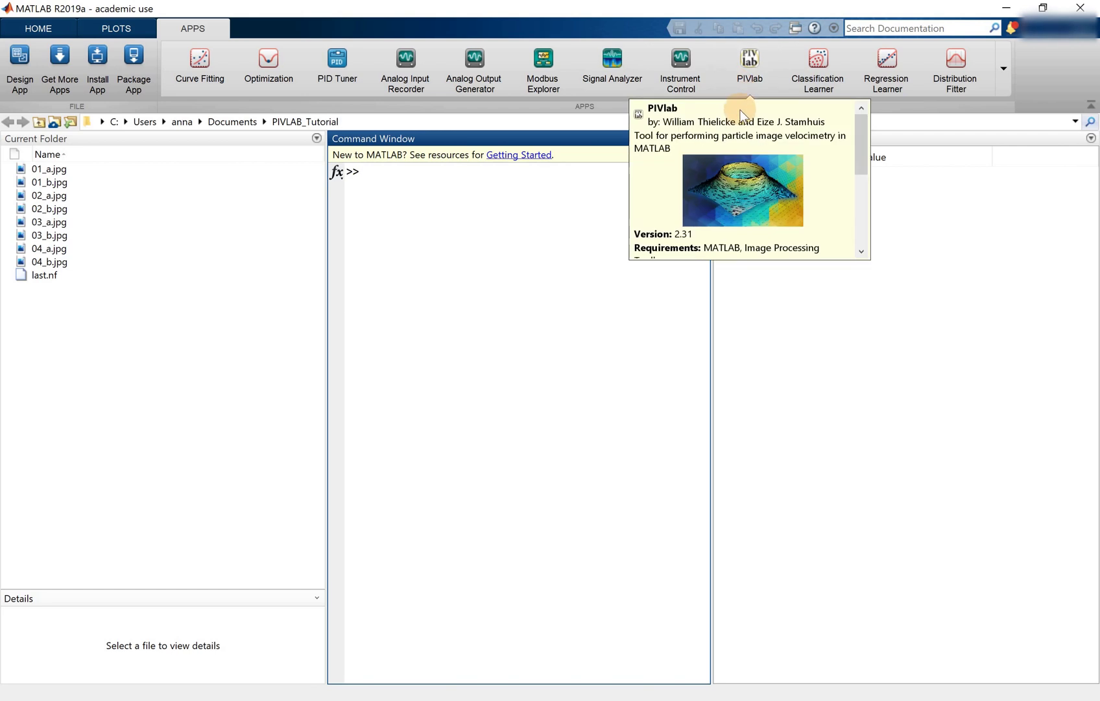
# Launch the PIVlab app from the MATLAB R2019a APPS tab.
pyautogui.click(749, 68)
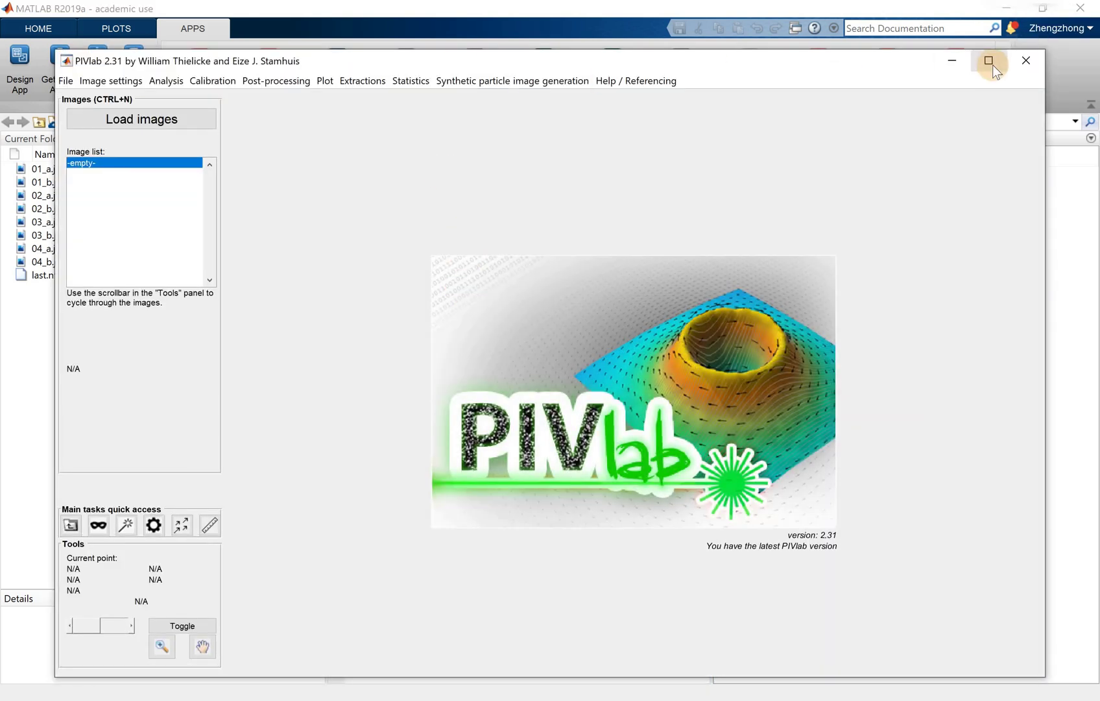
# Maximize the PIVlab window and bring up the synthetic particle image generation settings.
pyautogui.click(990, 62)
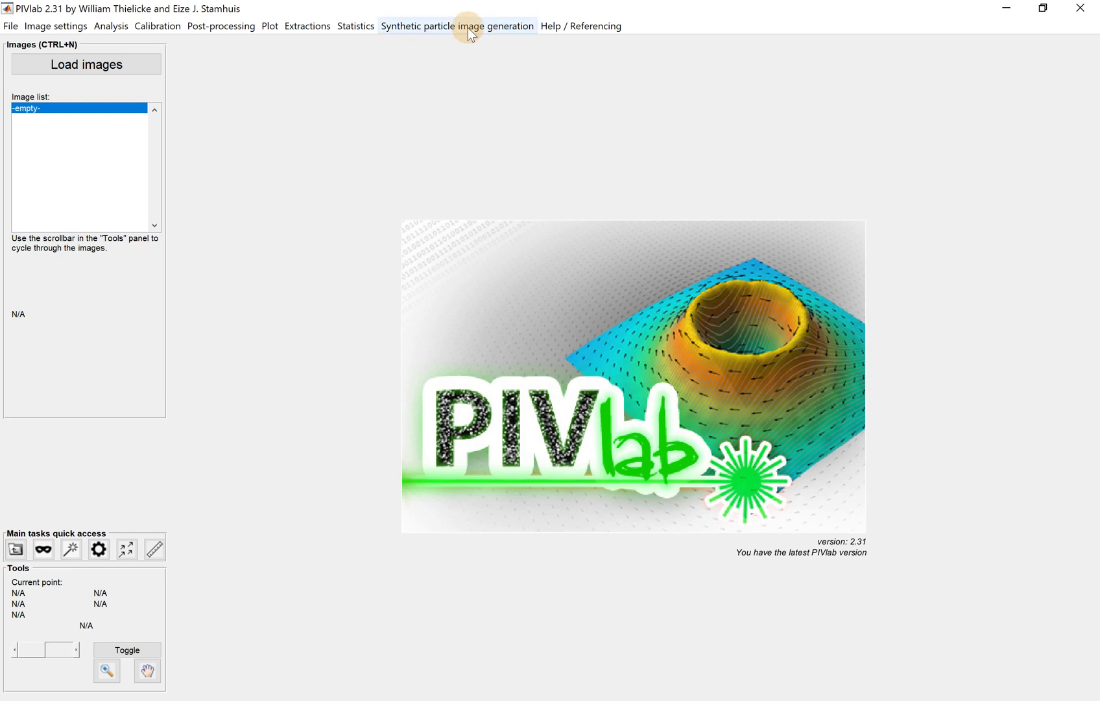
pyautogui.click(470, 30)
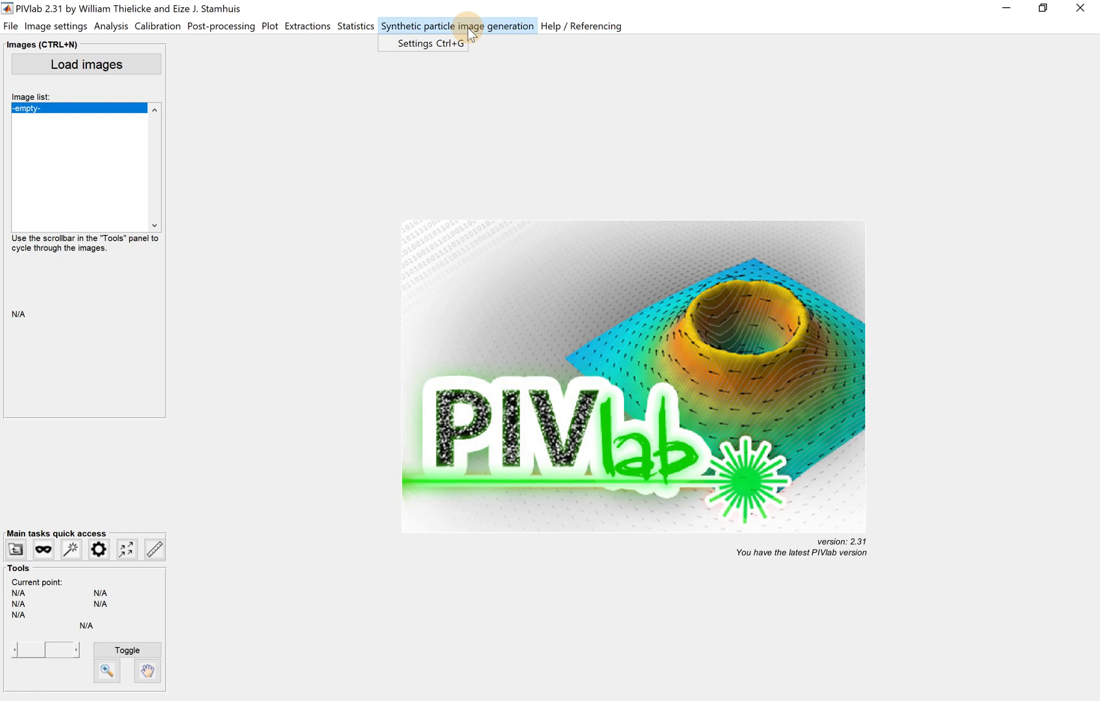
pyautogui.click(410, 45)
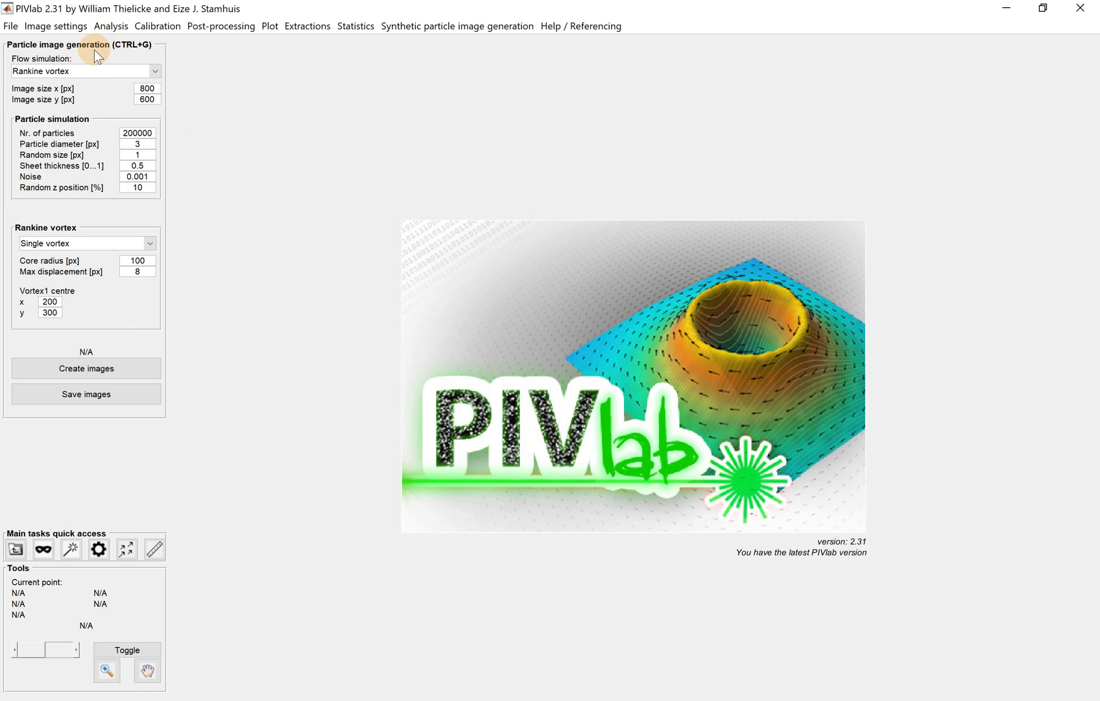
pyautogui.click(122, 74)
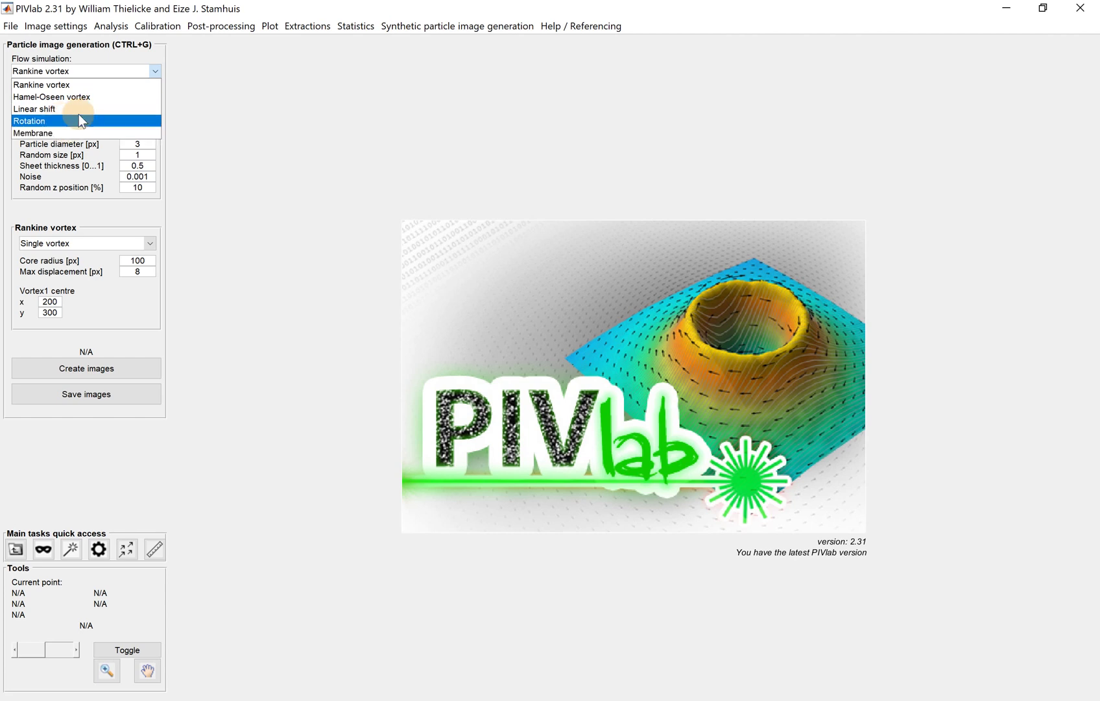
pyautogui.click(106, 84)
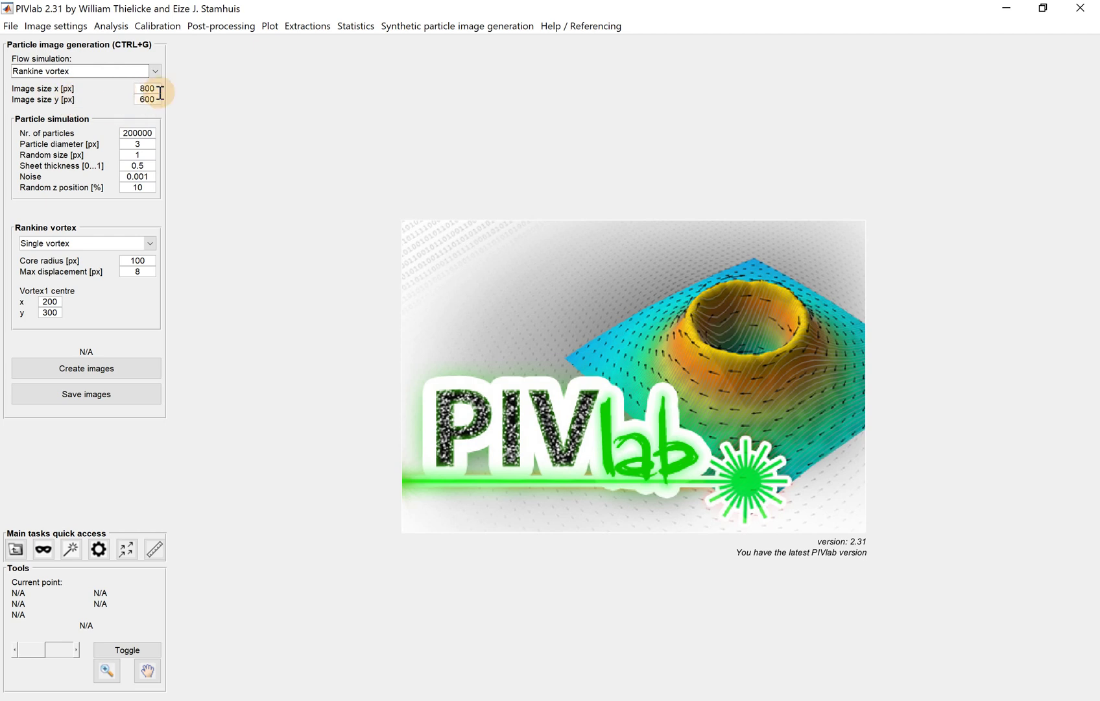
# Replace the 800 px image width, entering an image size of 1280 by 800 pixels.
pyautogui.click(140, 90)
pyautogui.moveTo(137, 89); pyautogui.dragTo(159, 88)
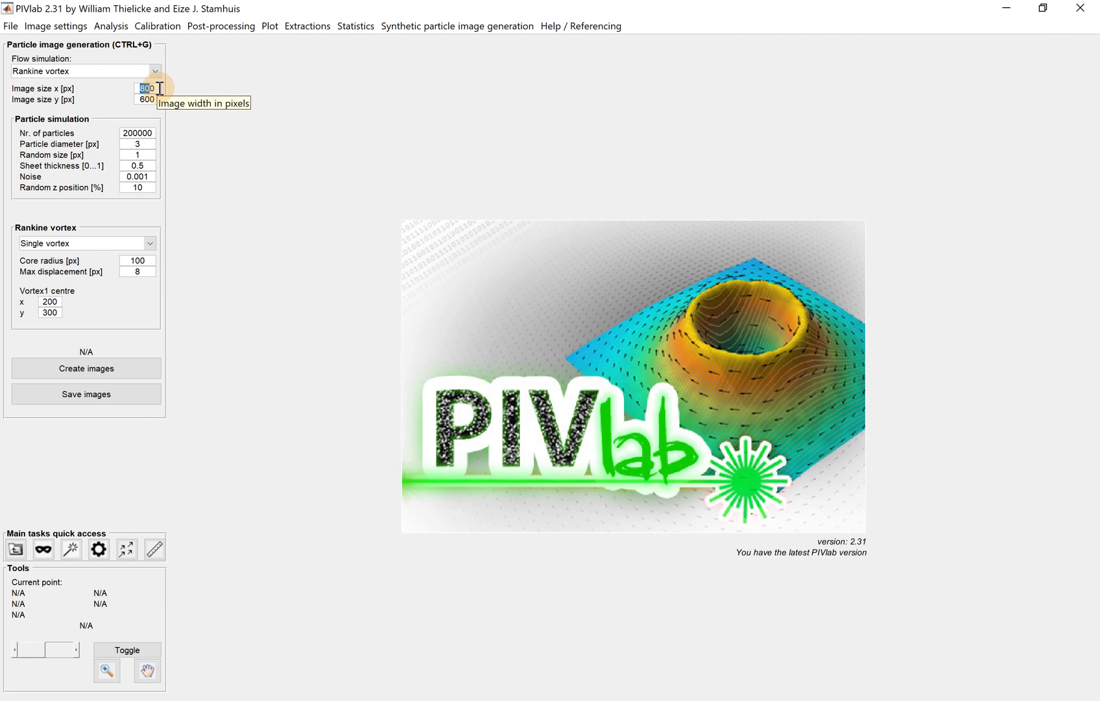
pyautogui.moveTo(138, 86); pyautogui.dragTo(157, 86)
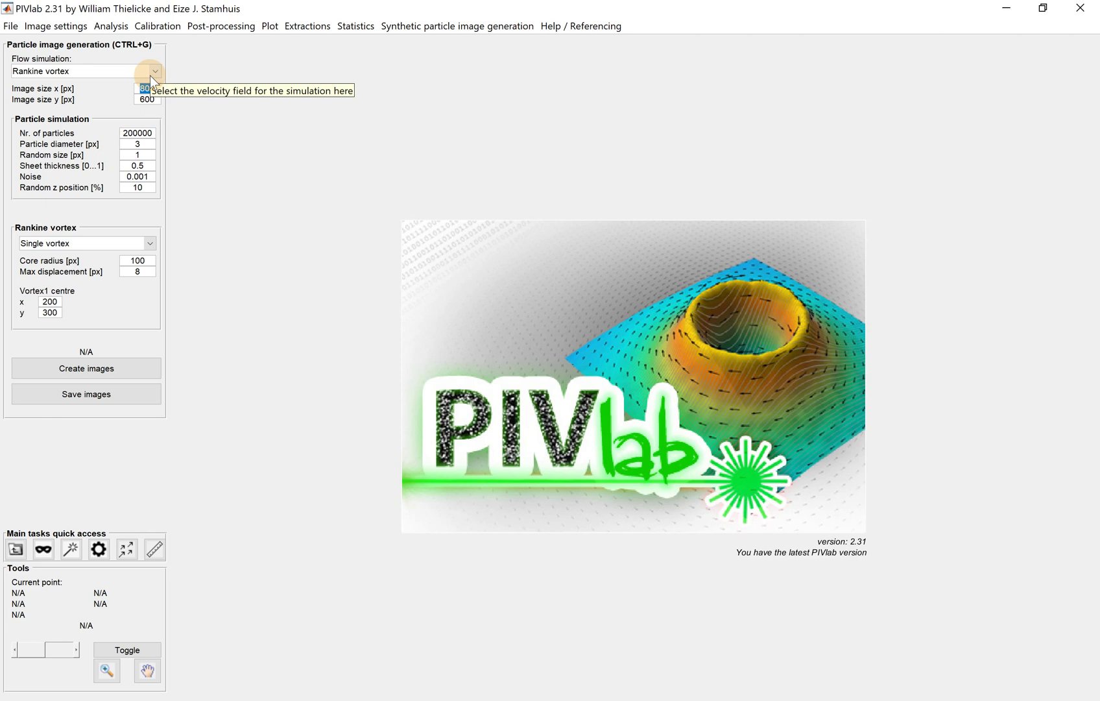
pyautogui.write('1024')
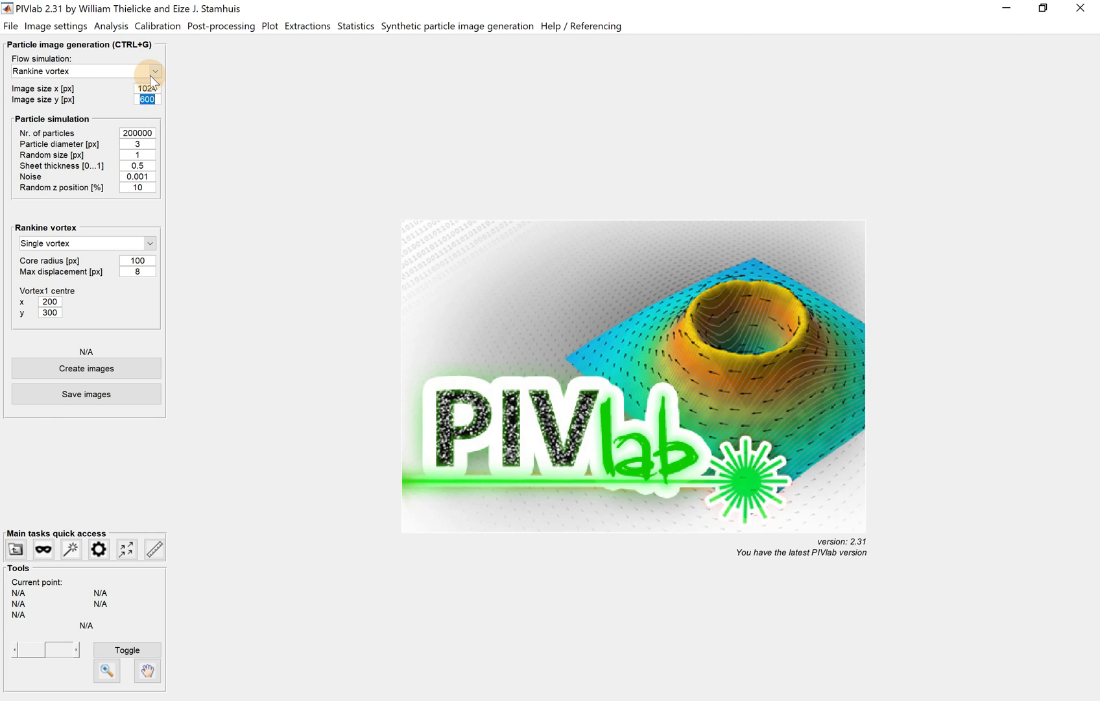
pyautogui.write('1024')
pyautogui.moveTo(141, 89); pyautogui.dragTo(221, 159)
pyautogui.write('1280')
pyautogui.press('Tab')
pyautogui.write('800')
# Correct the image size to 1000 px width and 1000 px height.
pyautogui.moveTo(144, 88); pyautogui.dragTo(157, 90)
pyautogui.click(155, 89)
pyautogui.doubleClick(154, 89)
pyautogui.write('1000')
pyautogui.press('Tab')
pyautogui.write('1000')
pyautogui.moveTo(120, 132); pyautogui.dragTo(148, 132)
pyautogui.click(143, 135)
pyautogui.click(137, 133)
pyautogui.moveTo(142, 157); pyautogui.dragTo(152, 156)
pyautogui.click(132, 167)
pyautogui.click(133, 166)
# Switch the Rankine vortex to a vortex pair, keeping max displacement at 8 px.
pyautogui.click(50, 244)
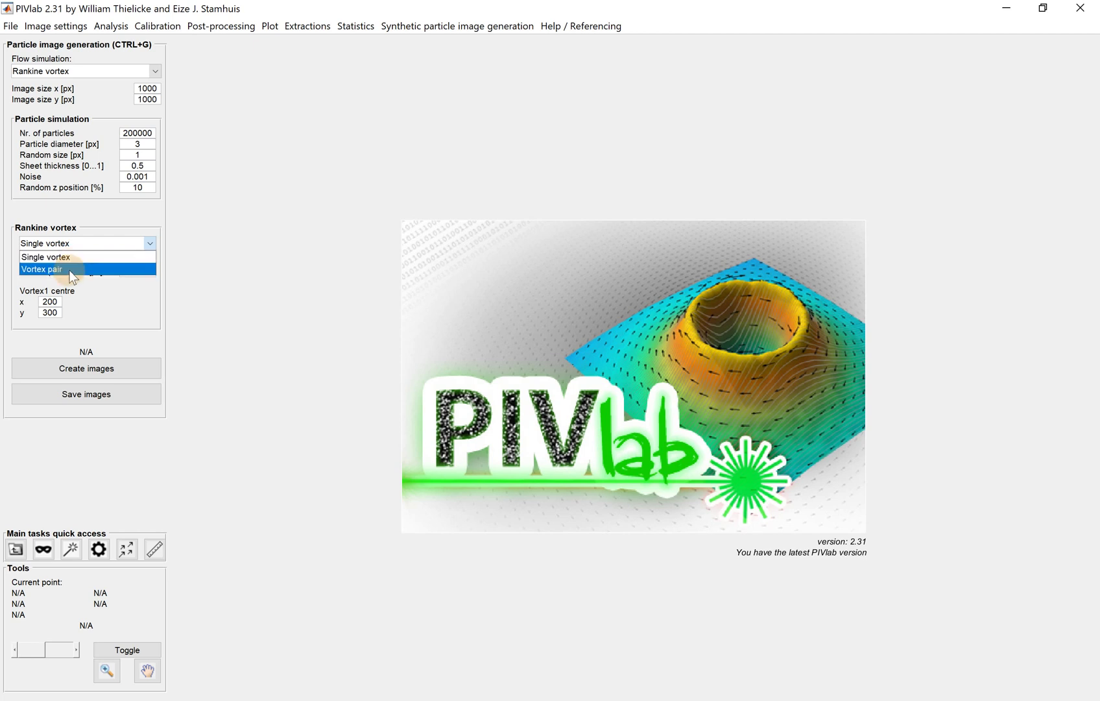
pyautogui.click(69, 270)
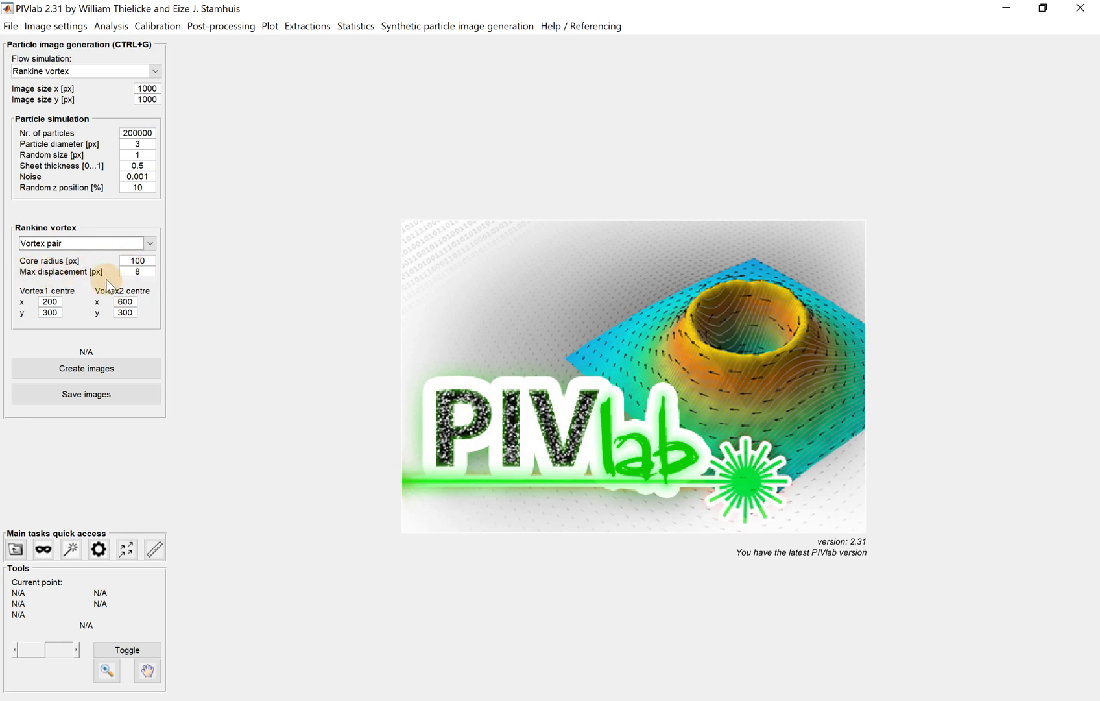
pyautogui.doubleClick(138, 272)
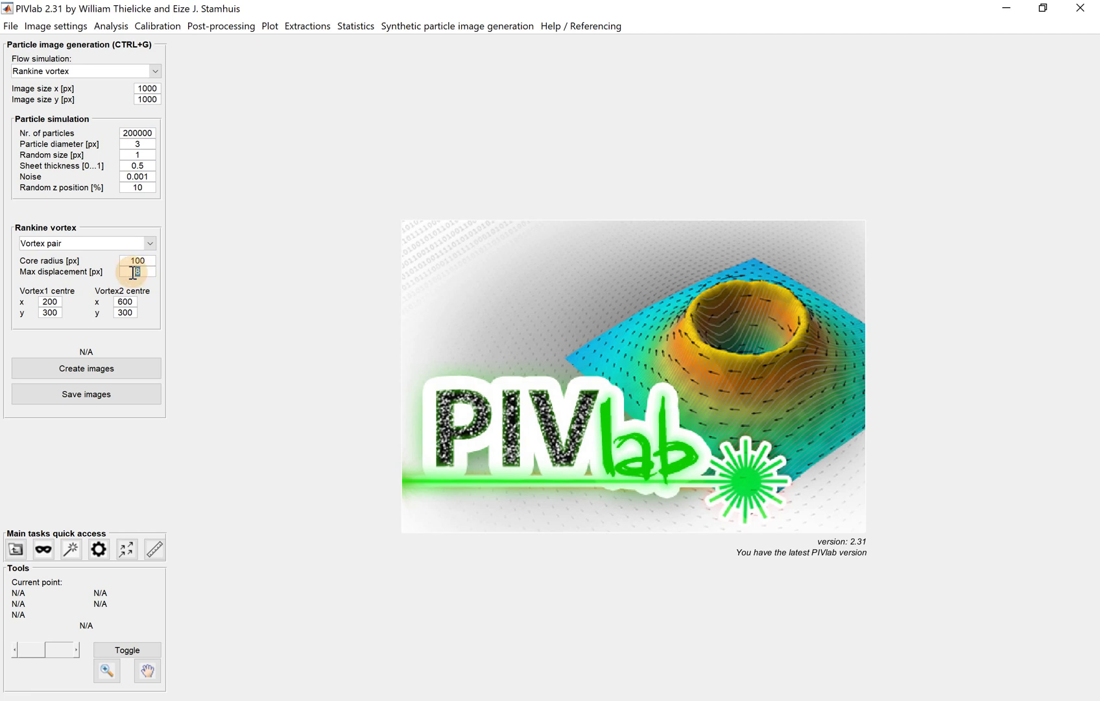
pyautogui.click(139, 272)
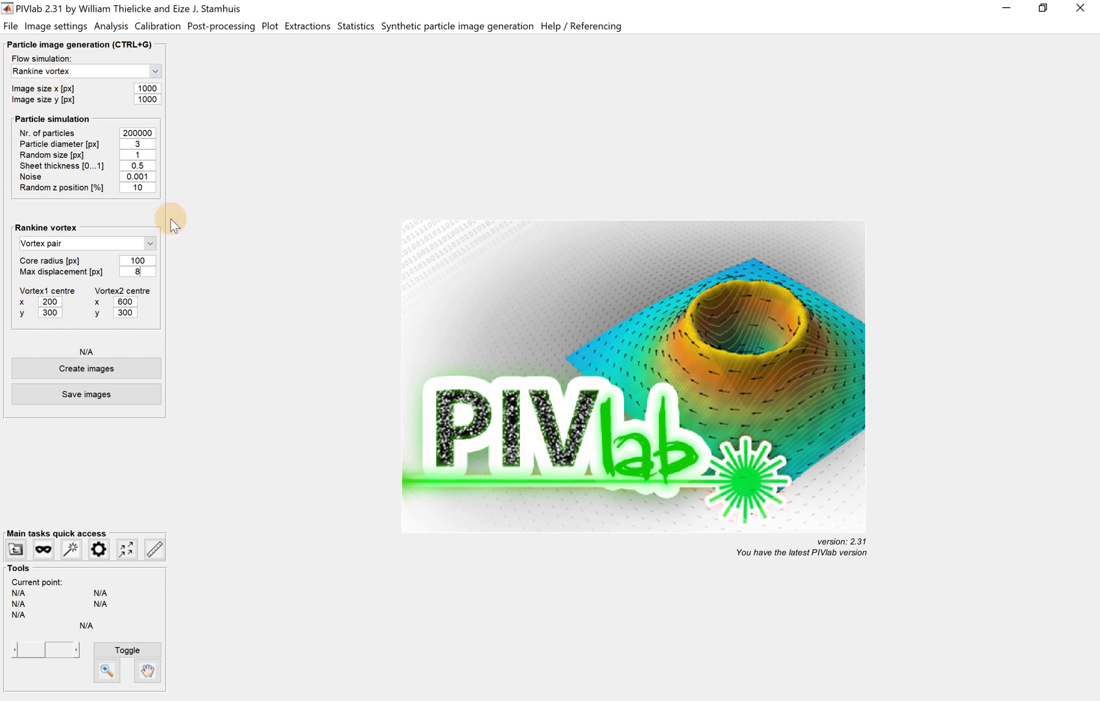
# Create the 200000-particle vortex-pair images and open frame PIVlab_gen_02 in the image viewer.
pyautogui.click(78, 367)
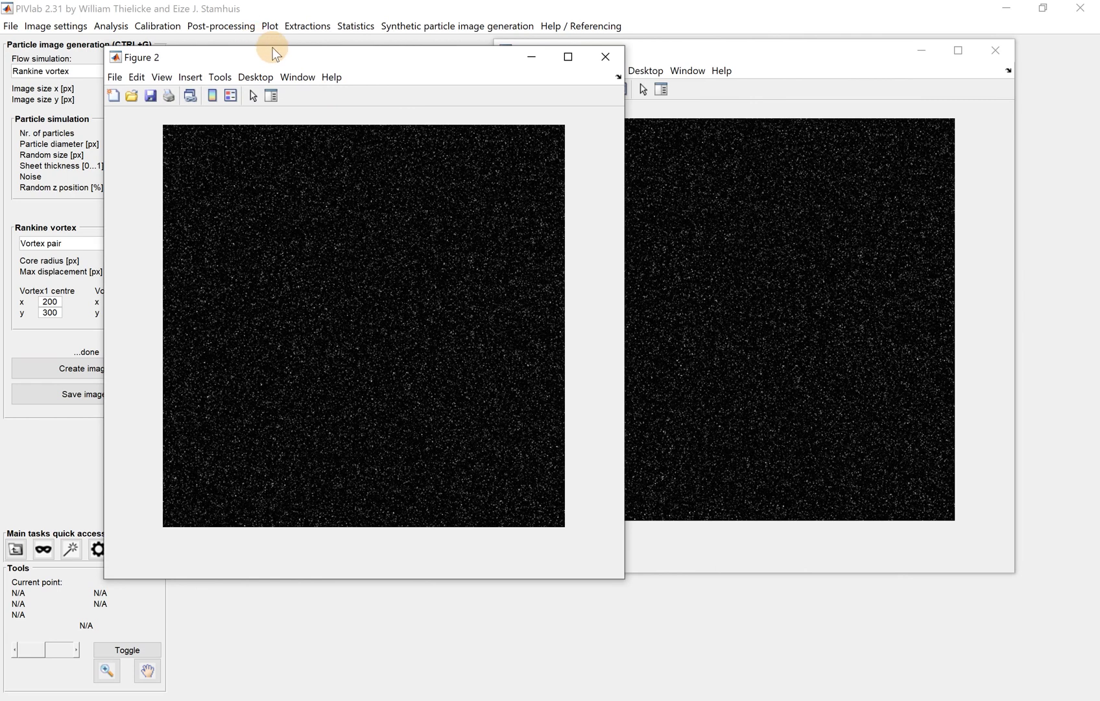
pyautogui.click(802, 700)
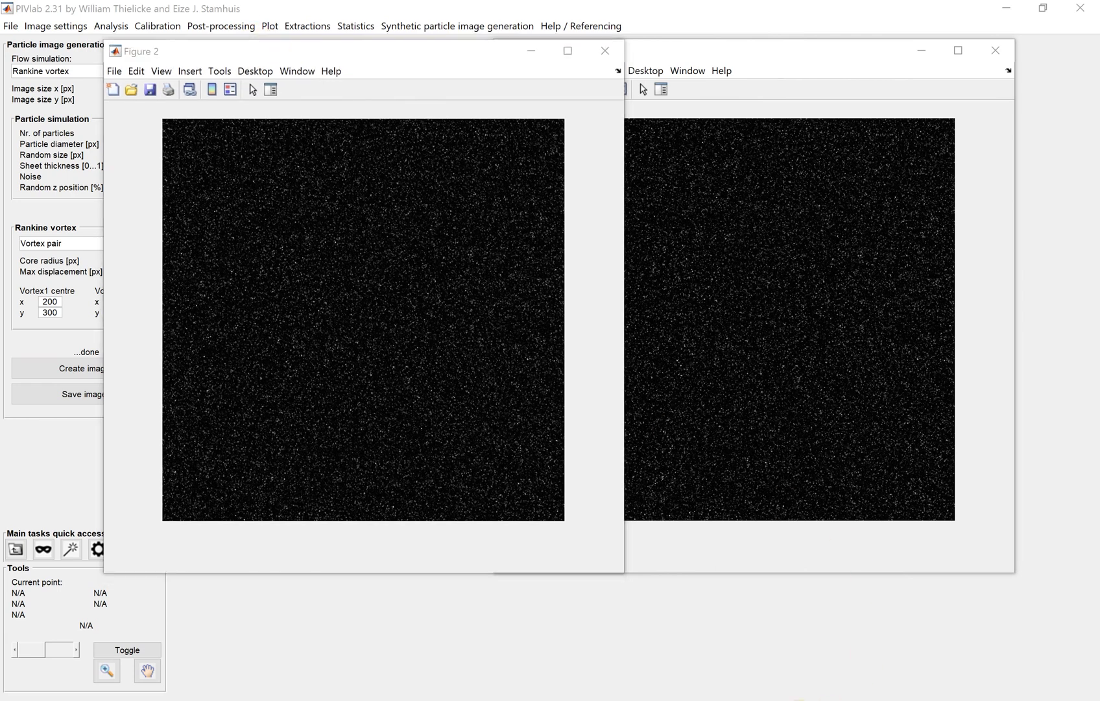
pyautogui.click(782, 688)
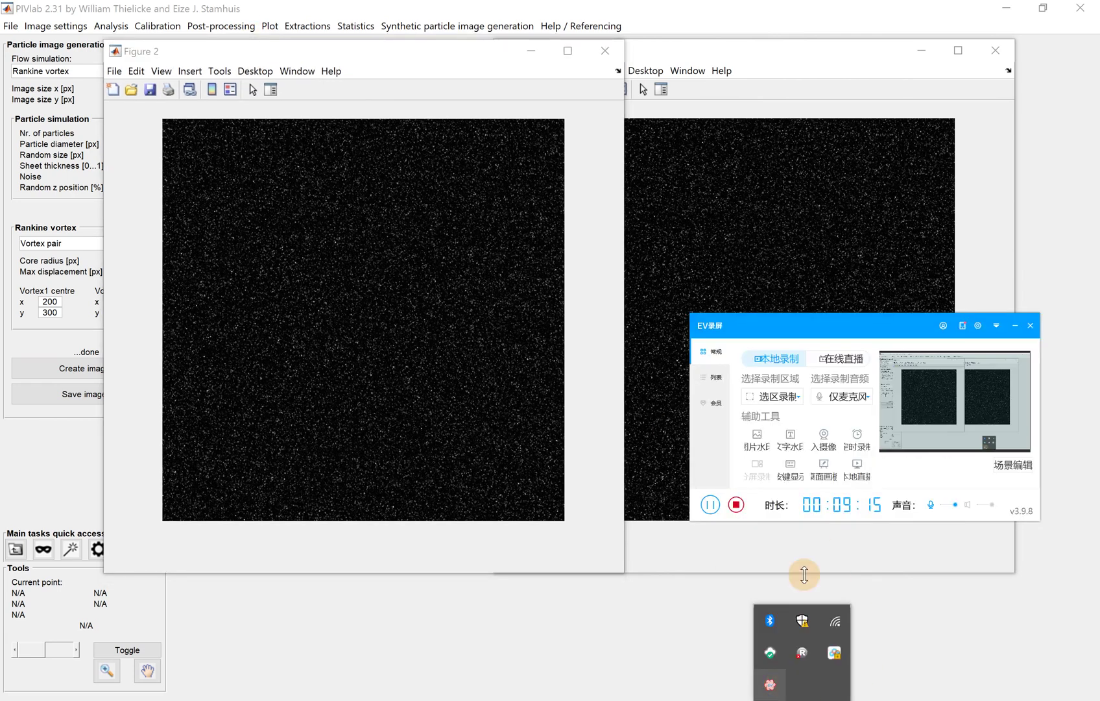
pyautogui.click(732, 503)
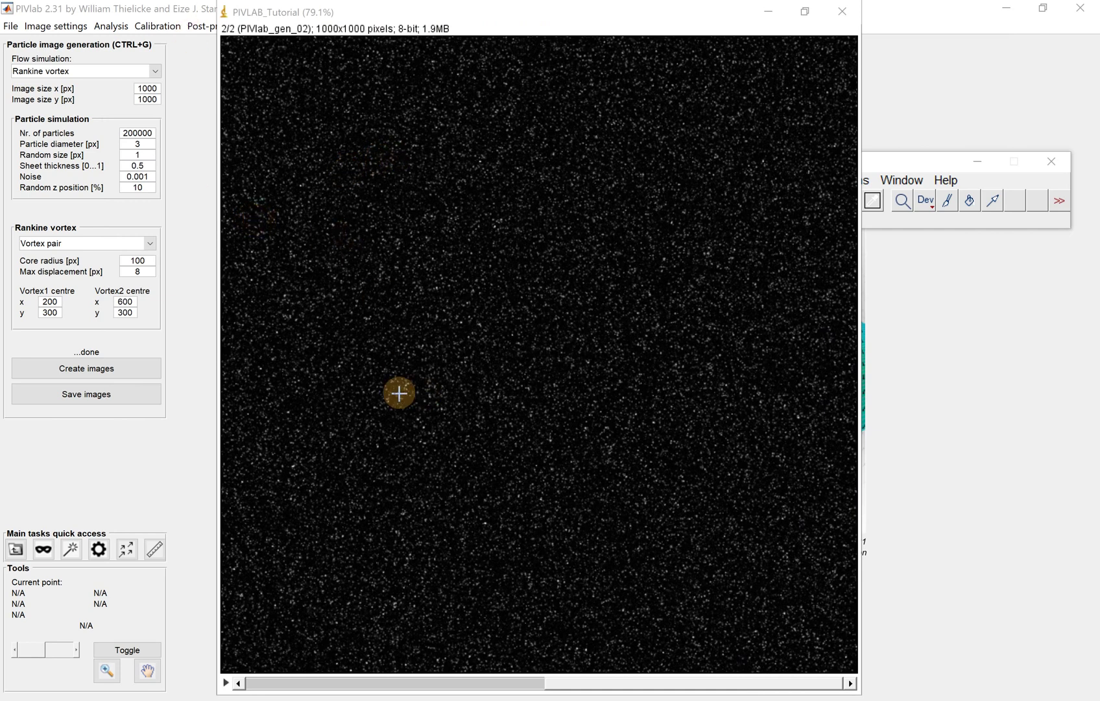
pyautogui.click(432, 679)
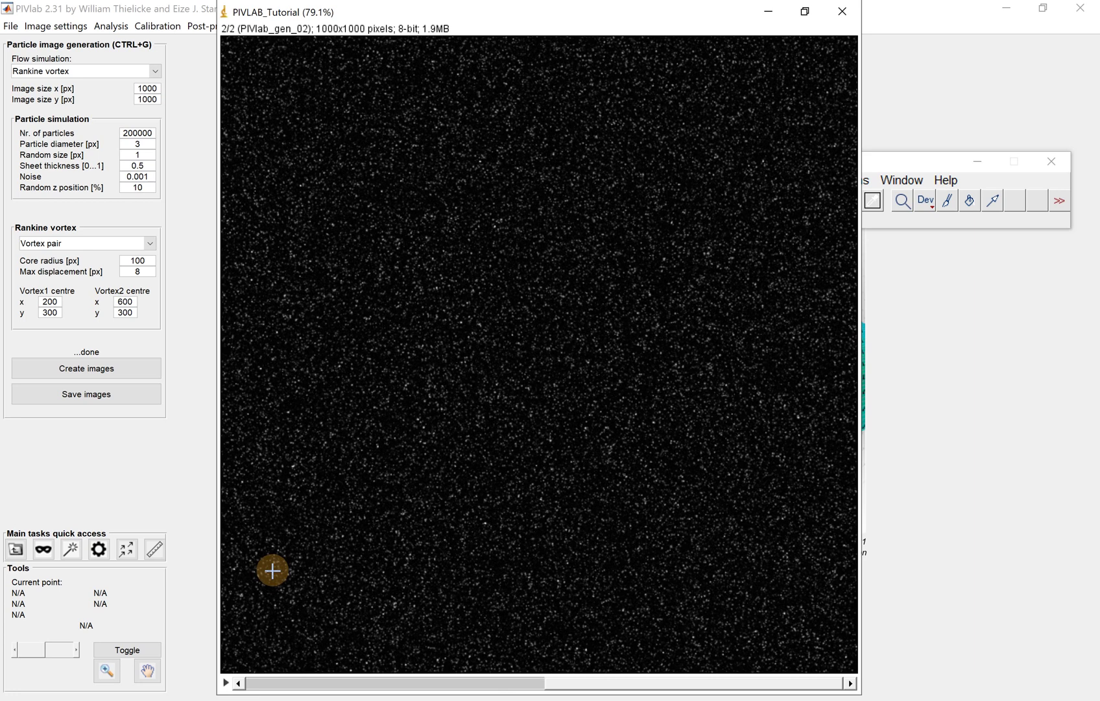
pyautogui.click(899, 169)
pyautogui.click(827, 200)
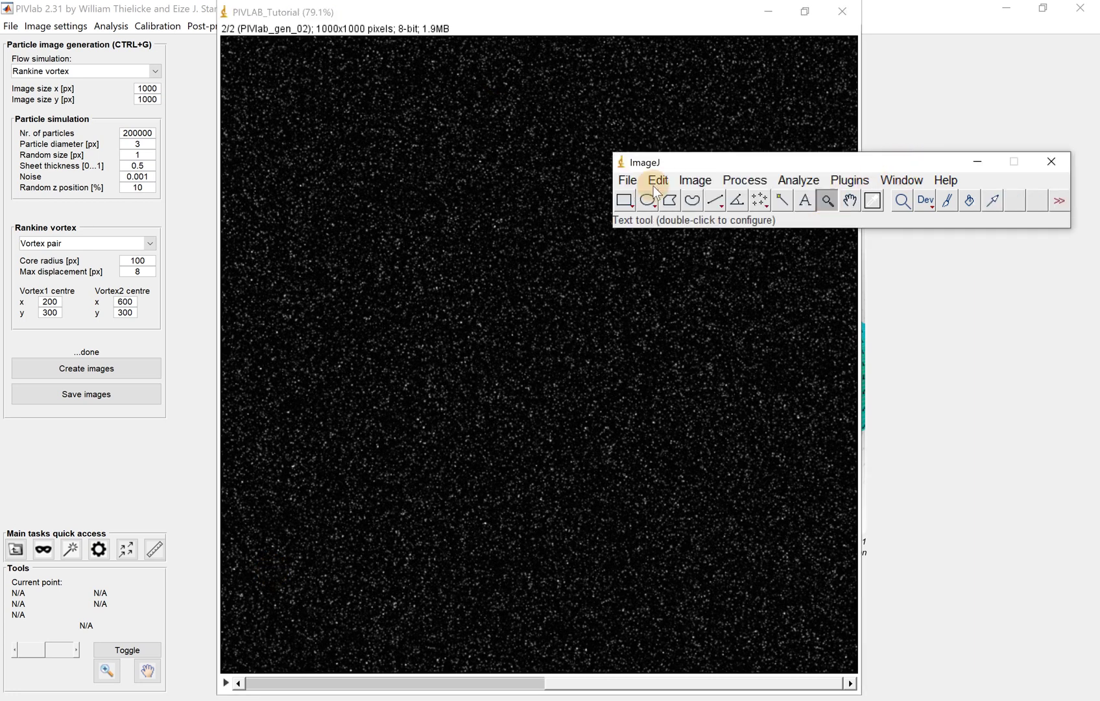
pyautogui.click(372, 105)
pyautogui.click(457, 197)
pyautogui.click(457, 197)
pyautogui.click(457, 197)
pyautogui.click(457, 197)
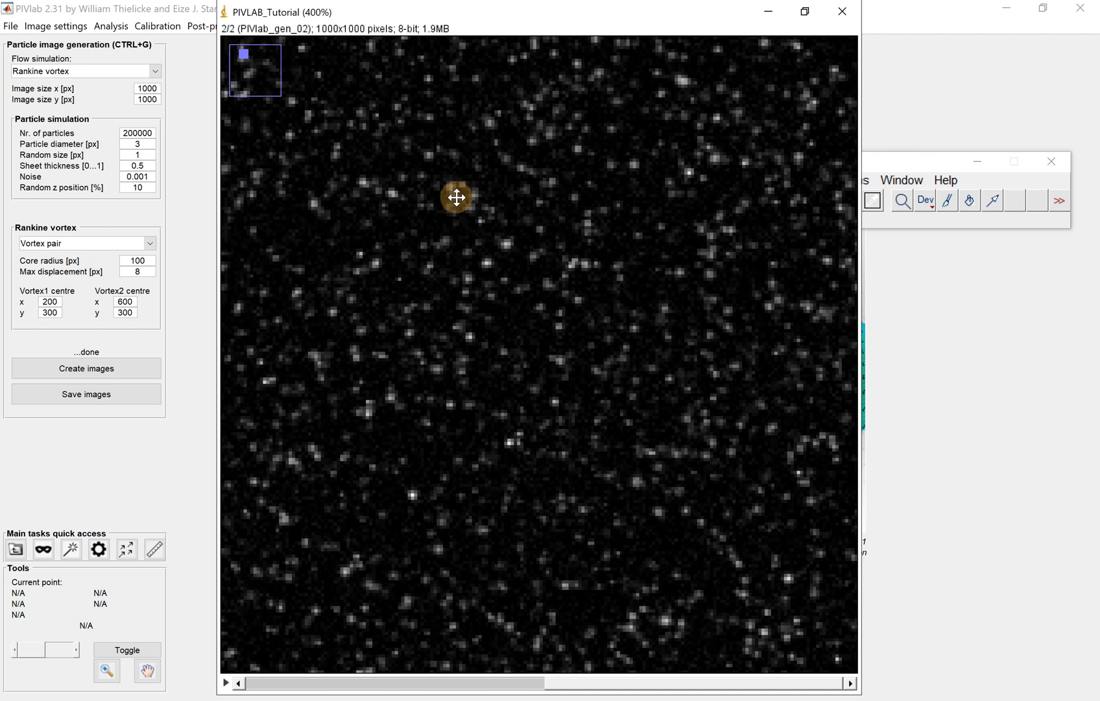
pyautogui.click(456, 198)
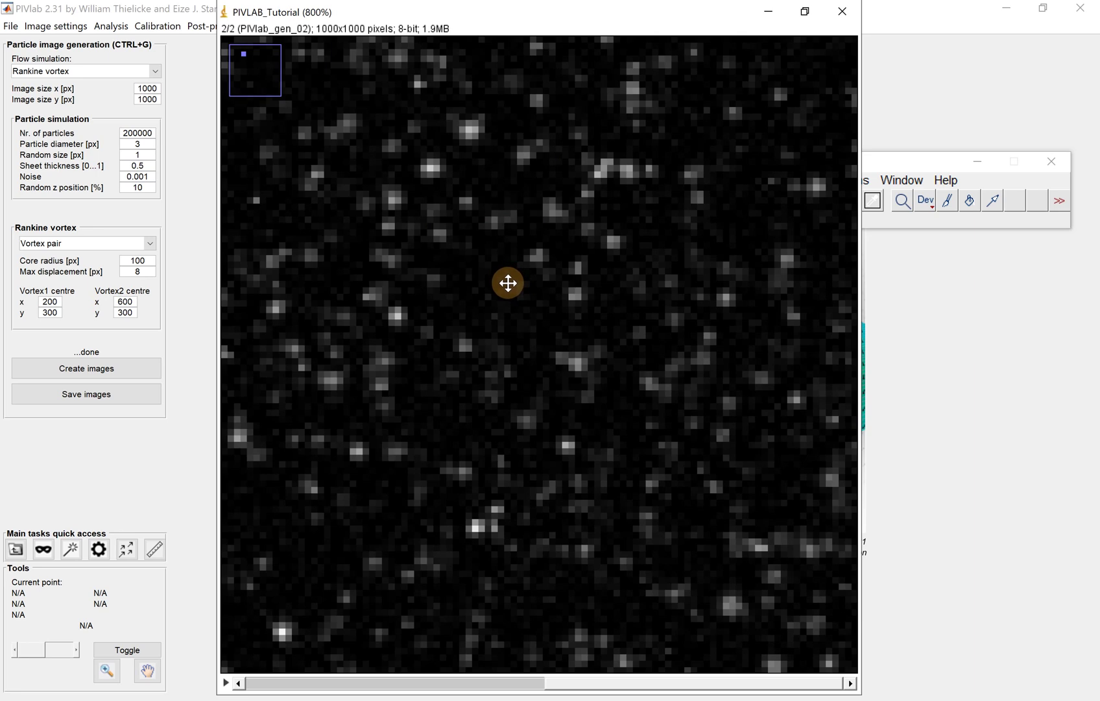
pyautogui.scroll(-5, 504, 283)
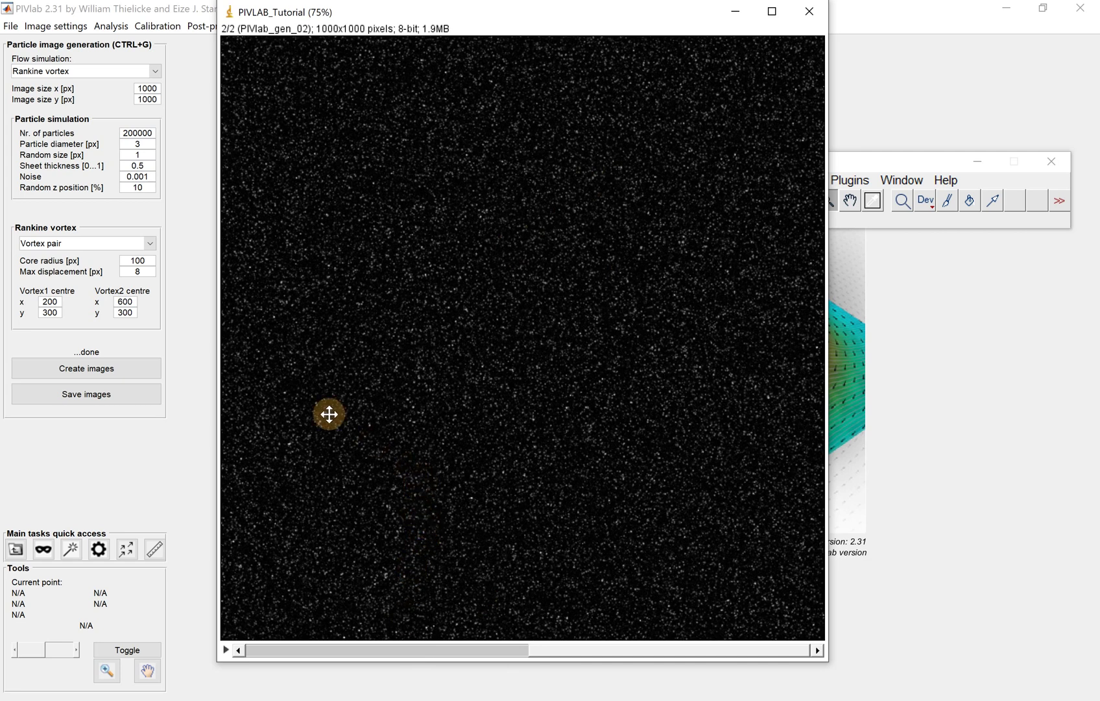
# Reduce the number of particles from 200000 to 20000.
pyautogui.click(130, 133)
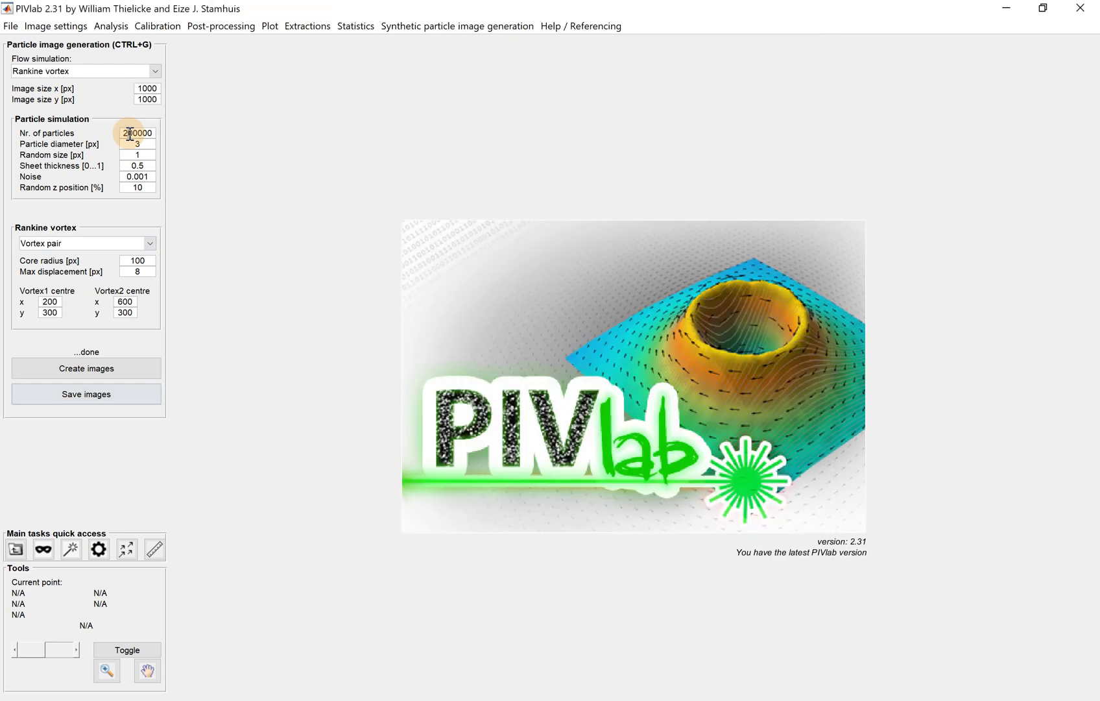
pyautogui.click(148, 133)
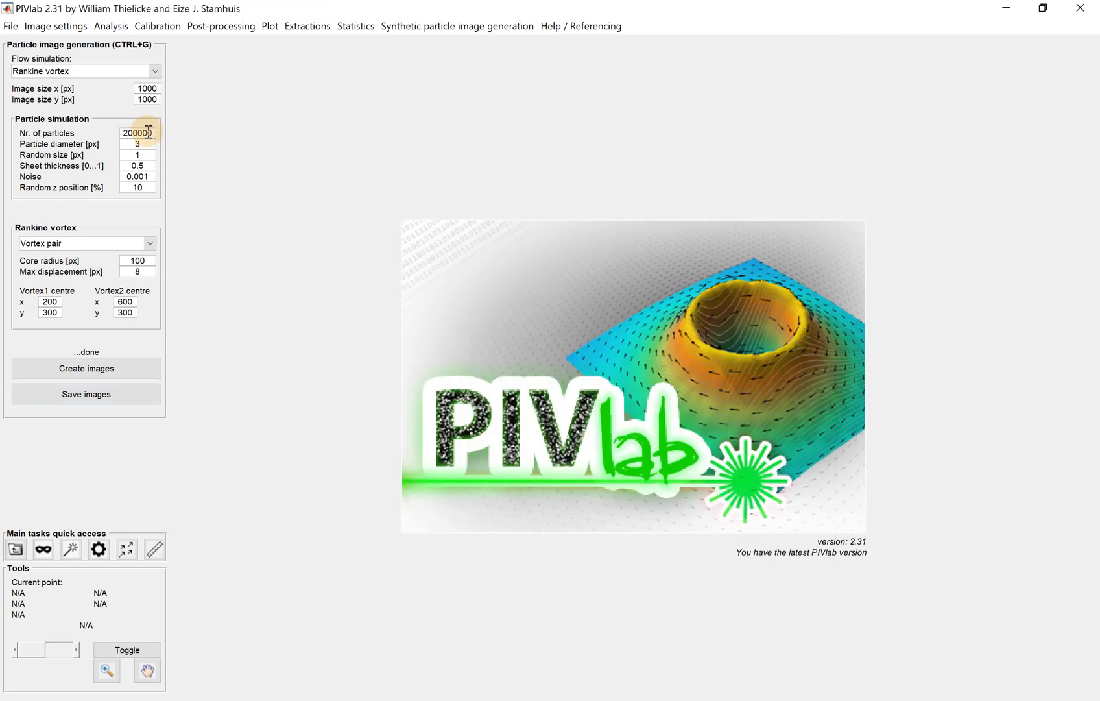
pyautogui.press('BackSpace')
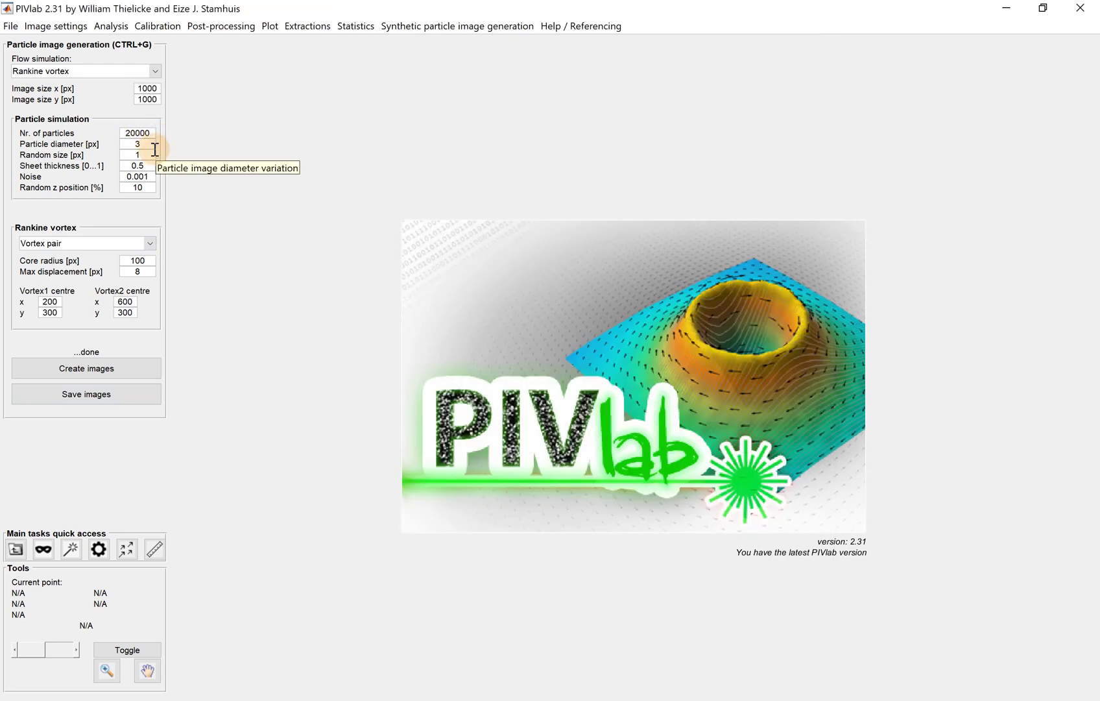
pyautogui.click(129, 133)
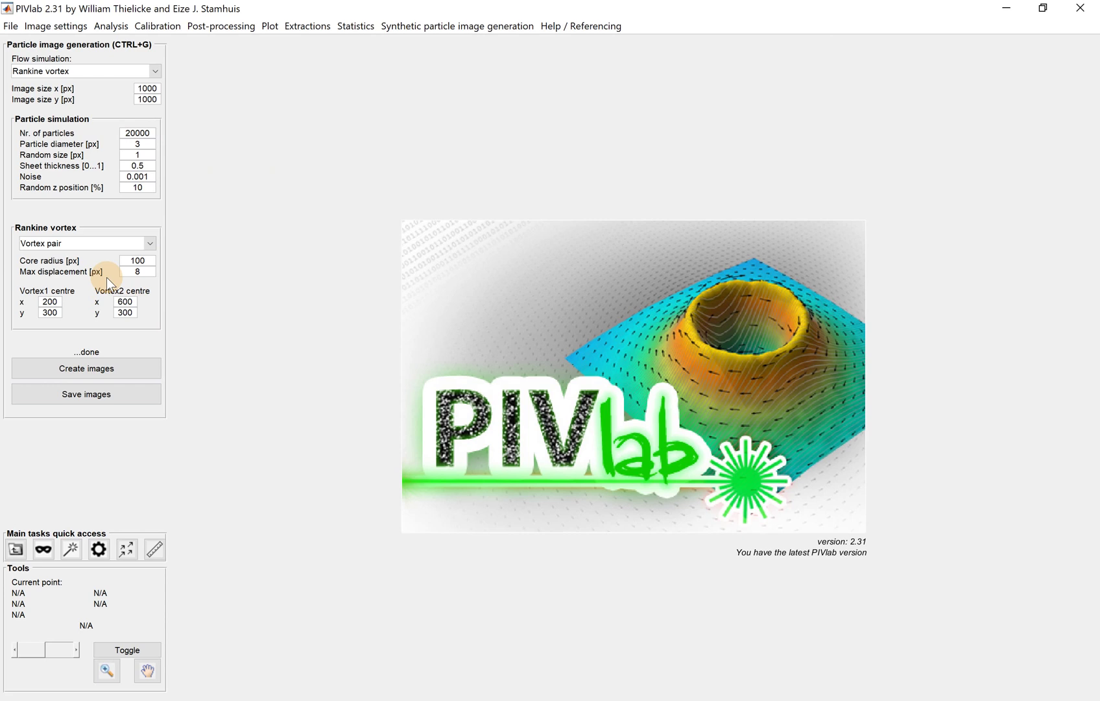
# Create the 20000-particle images and bring up the sparser frame in ImageJ.
pyautogui.click(130, 366)
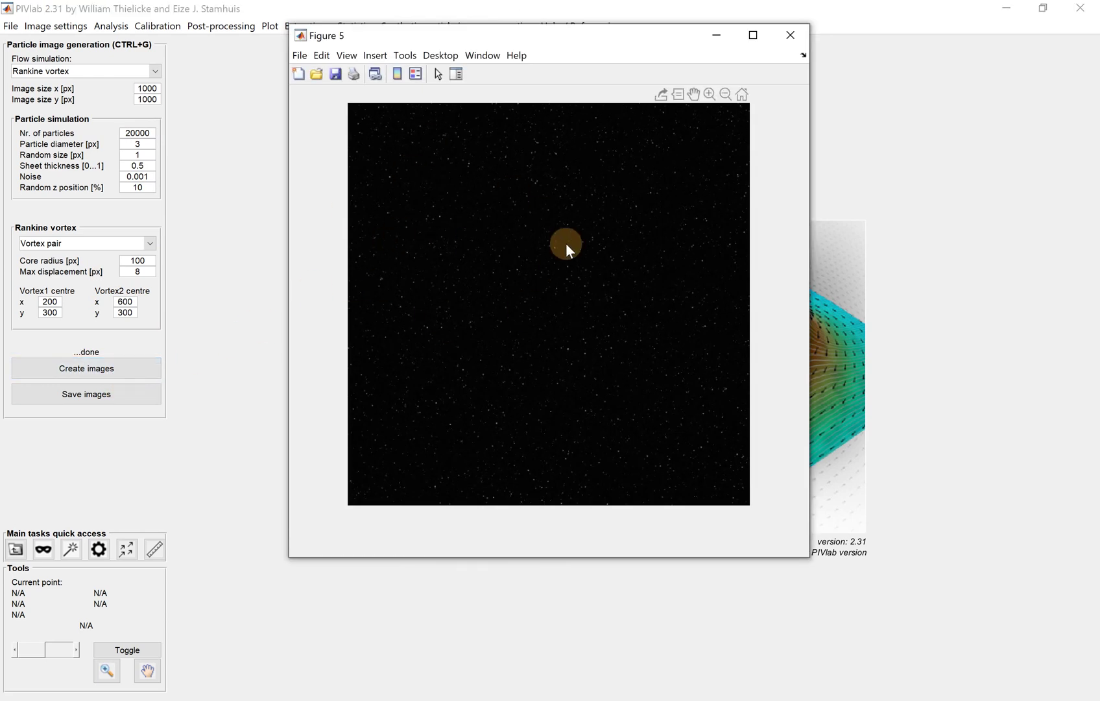
pyautogui.click(800, 698)
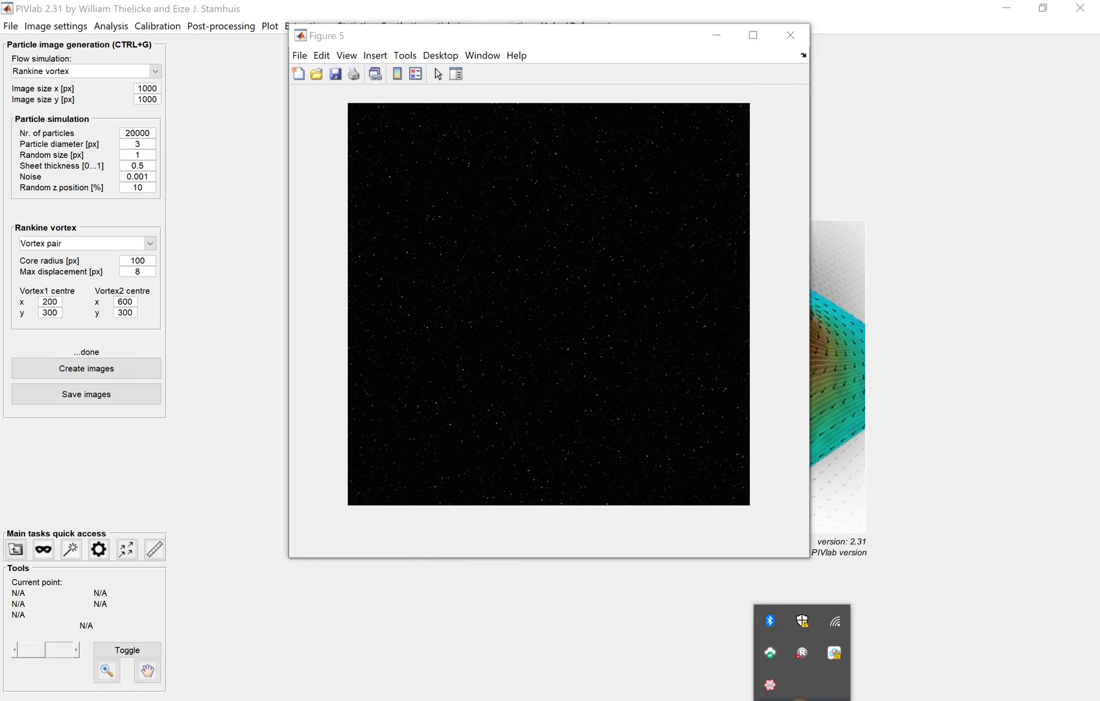
pyautogui.click(771, 686)
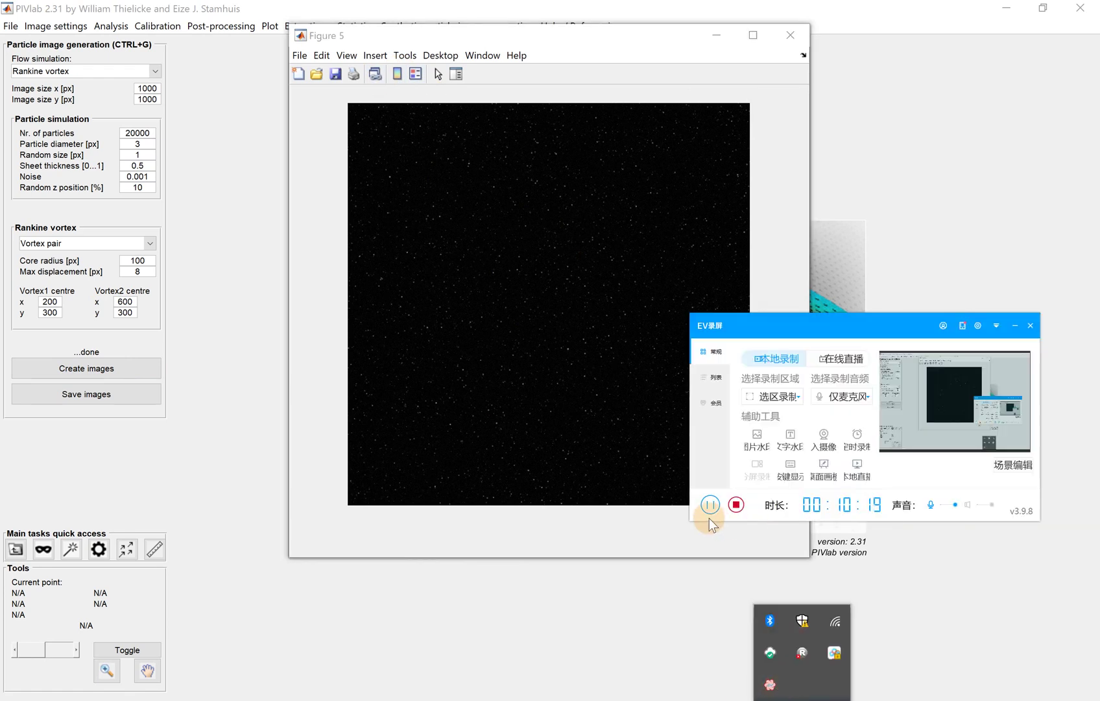
pyautogui.click(709, 517)
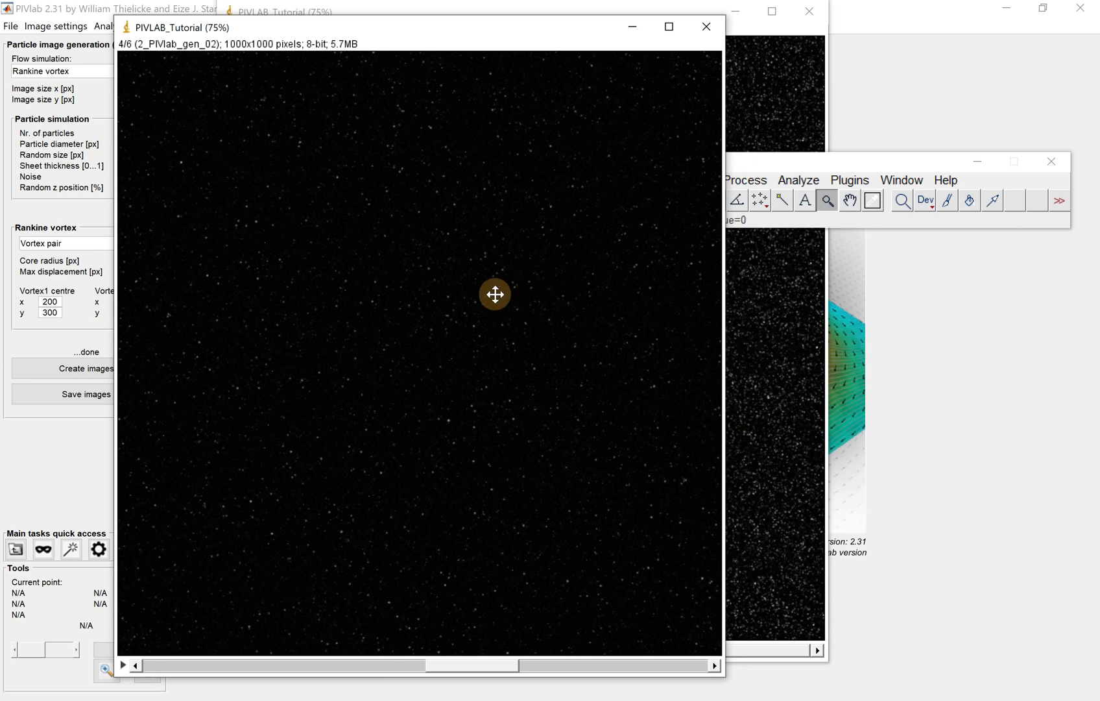
# Flip between stack slices 4 and 5 to compare sparse and dense frames, ending on 4/6.
pyautogui.click(405, 660)
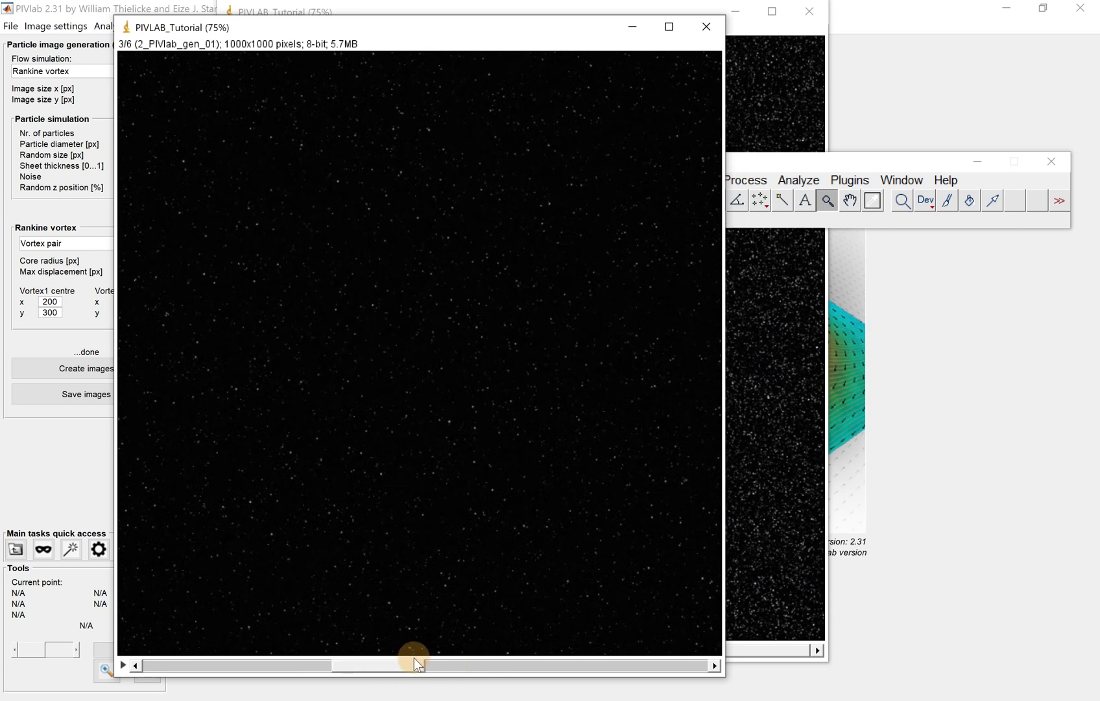
pyautogui.press('Right')
pyautogui.press('Right')
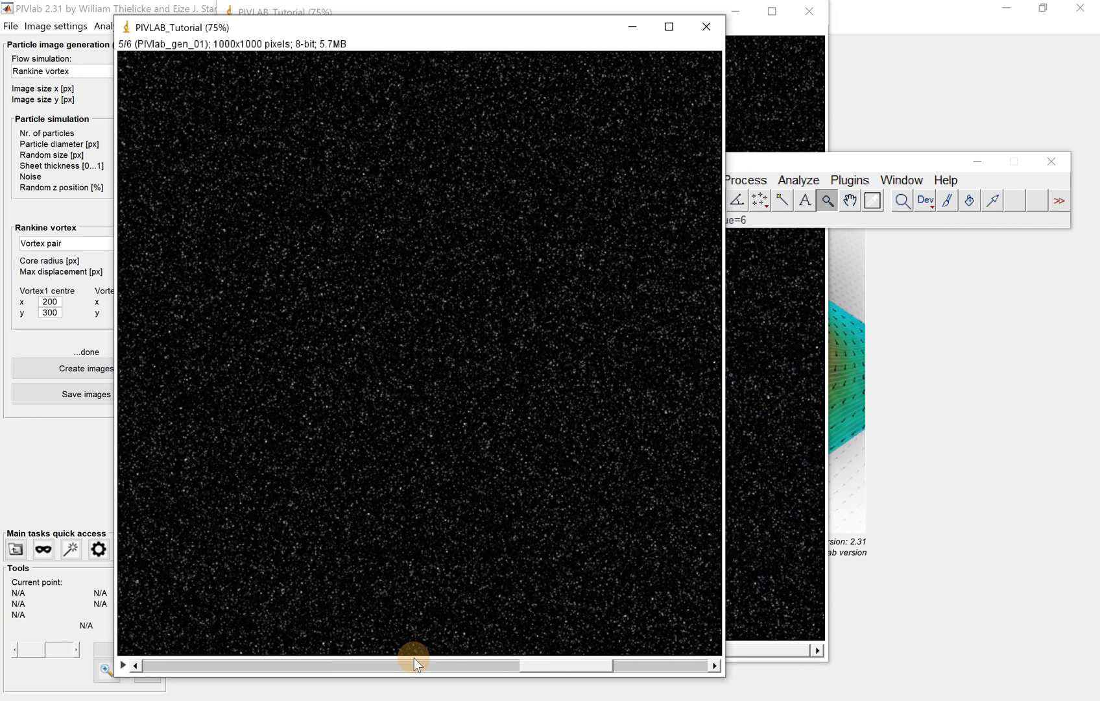
pyautogui.click(414, 661)
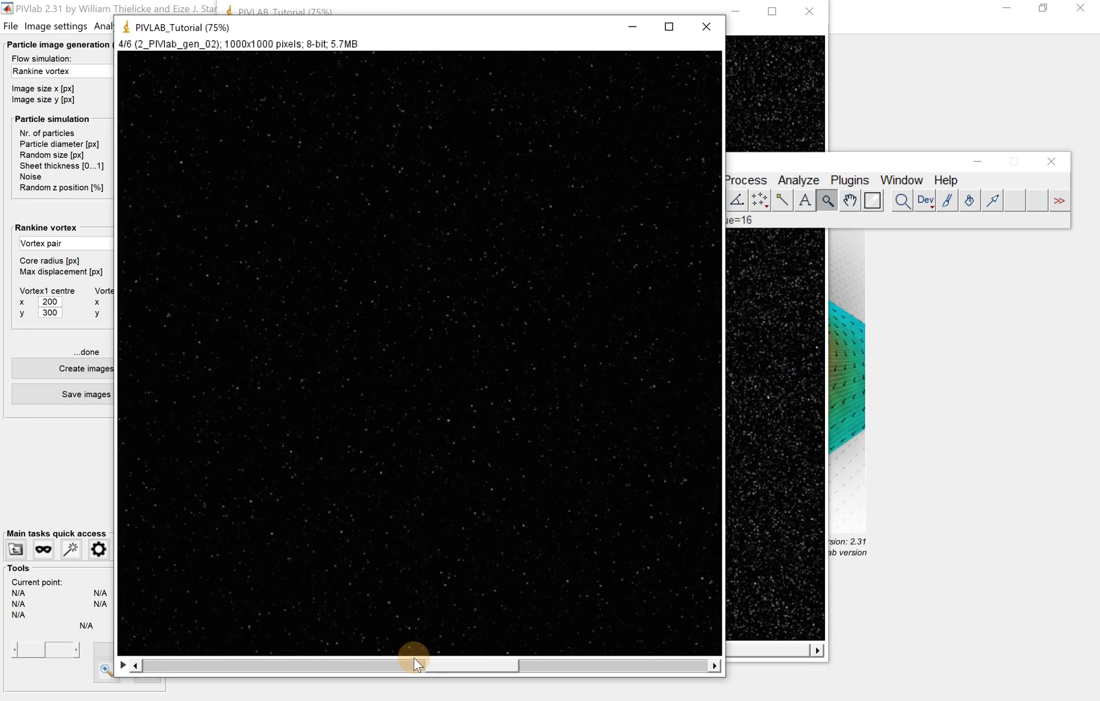
pyautogui.press('Right')
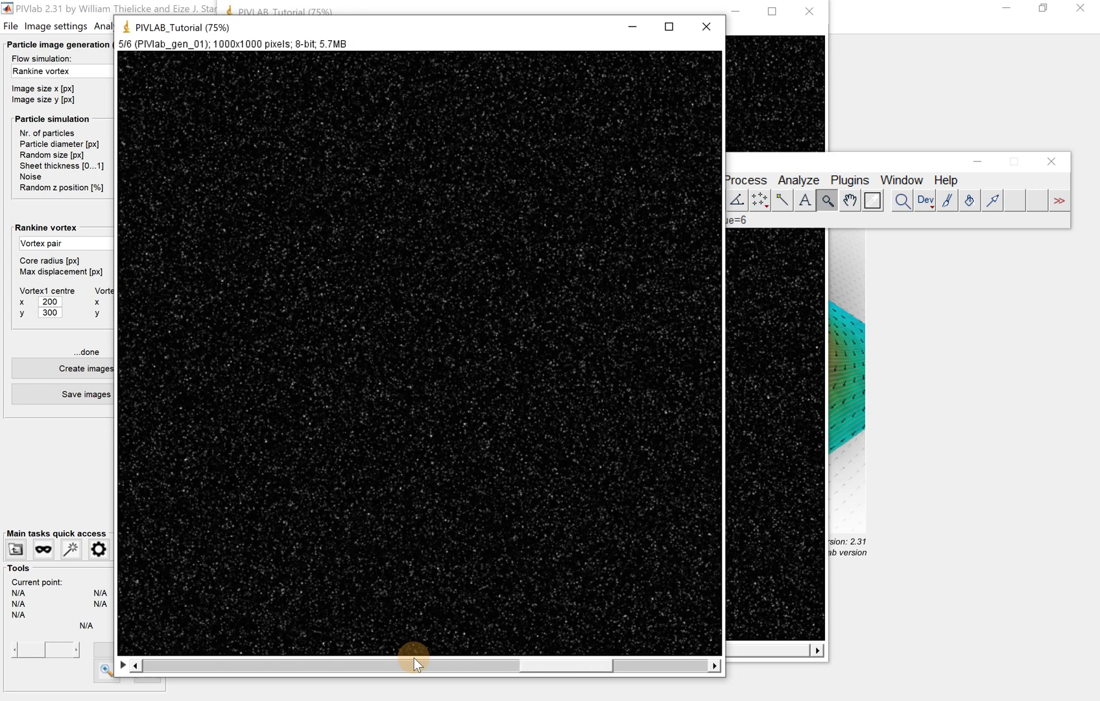
pyautogui.press('Left')
pyautogui.press('Right')
pyautogui.press('Left')
pyautogui.press('Right')
pyautogui.click(414, 663)
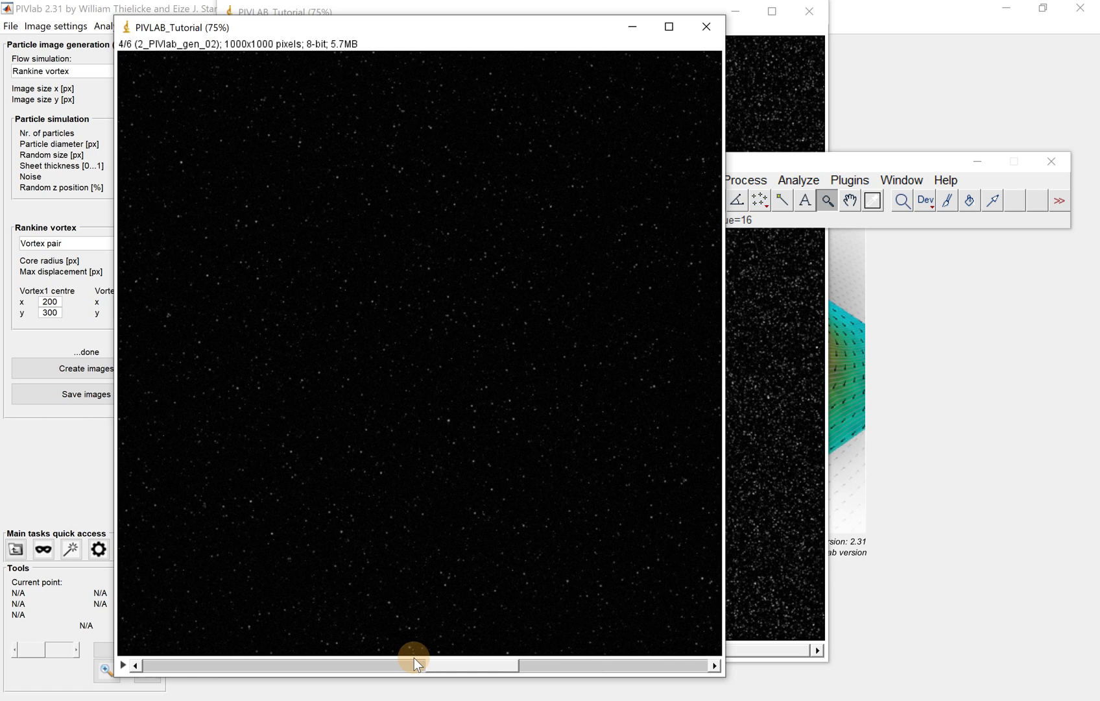
pyautogui.click(757, 156)
# Lower the display maximum to 157 in Brightness/Contrast to brighten the particles.
pyautogui.click(697, 181)
pyautogui.moveTo(745, 229)
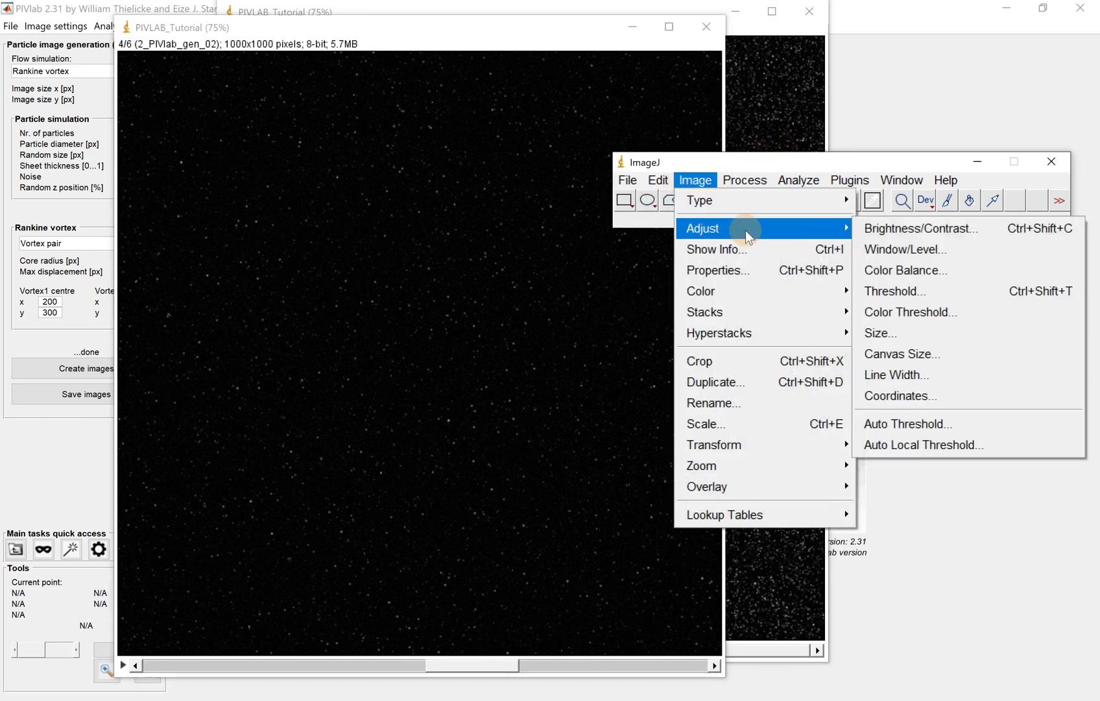
pyautogui.click(896, 233)
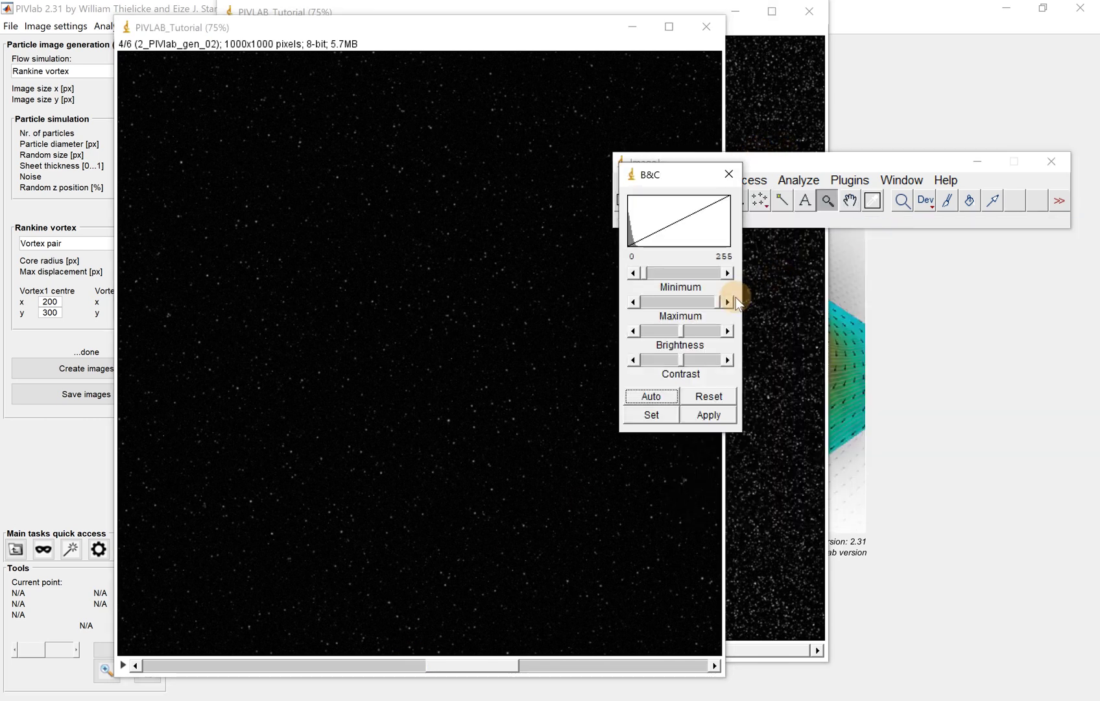
pyautogui.moveTo(719, 300); pyautogui.dragTo(660, 307)
# Zoom into the particle image and scroll through the slices comparing particle densities.
pyautogui.click(561, 342)
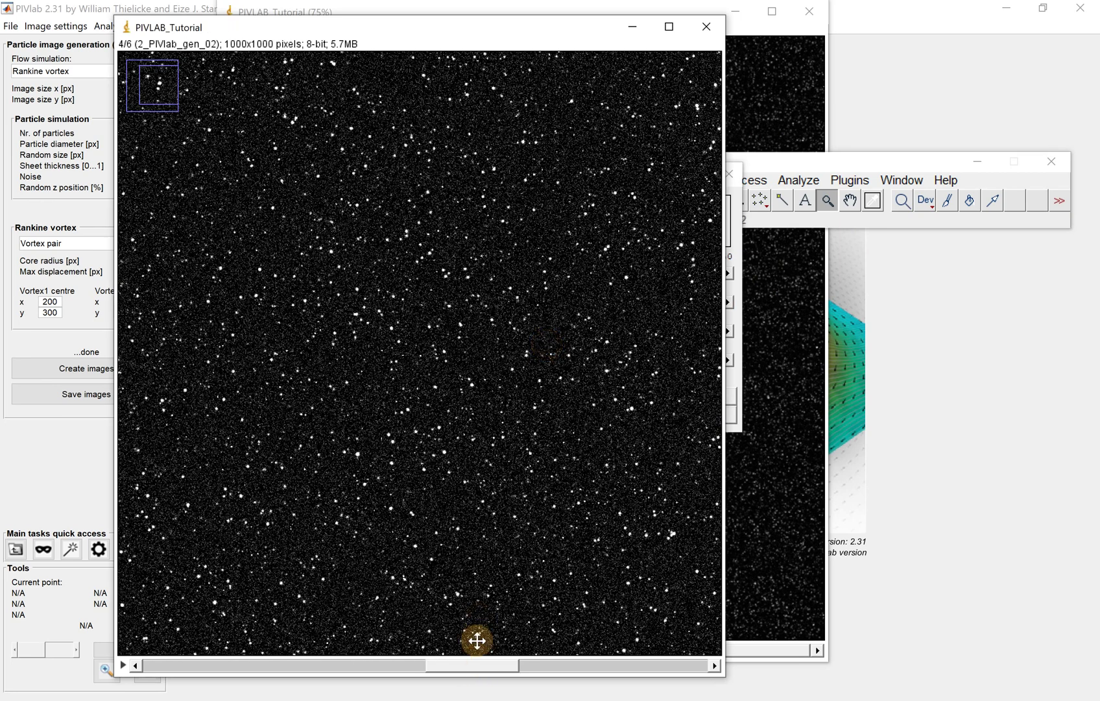
pyautogui.scroll(1, 477, 641)
pyautogui.scroll(-2, 477, 641)
pyautogui.scroll(-1, 478, 640)
pyautogui.scroll(1, 478, 640)
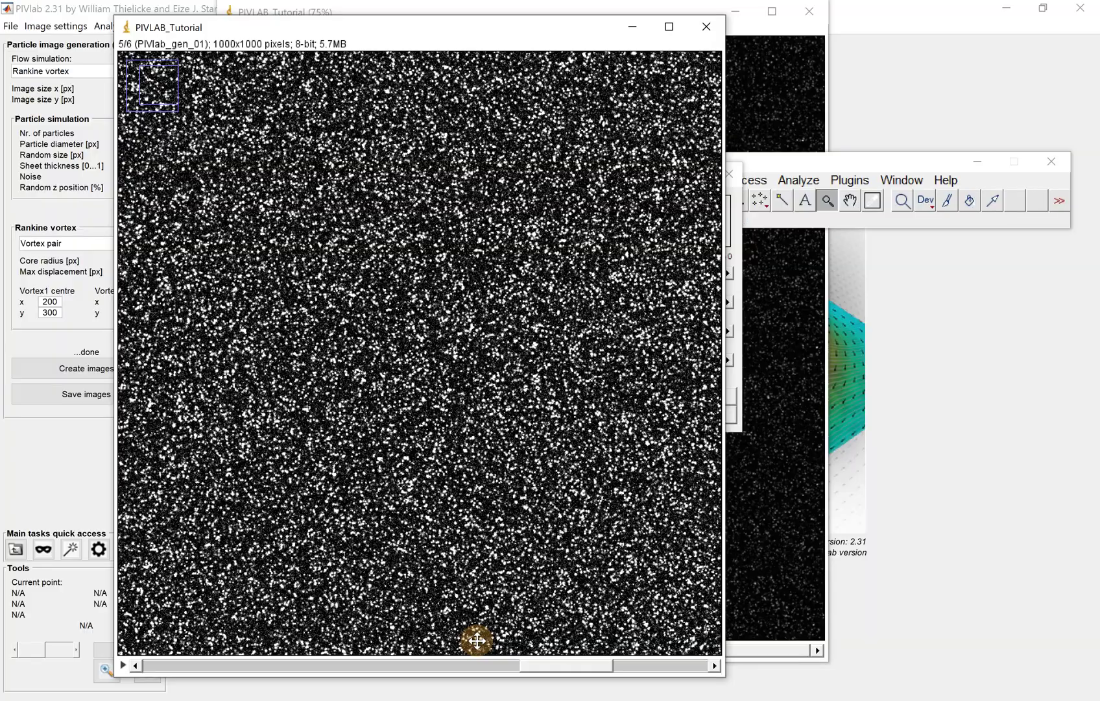
pyautogui.scroll(-1, 477, 640)
pyautogui.scroll(1, 477, 641)
pyautogui.scroll(-1, 478, 641)
pyautogui.scroll(1, 477, 640)
pyautogui.scroll(-1, 478, 641)
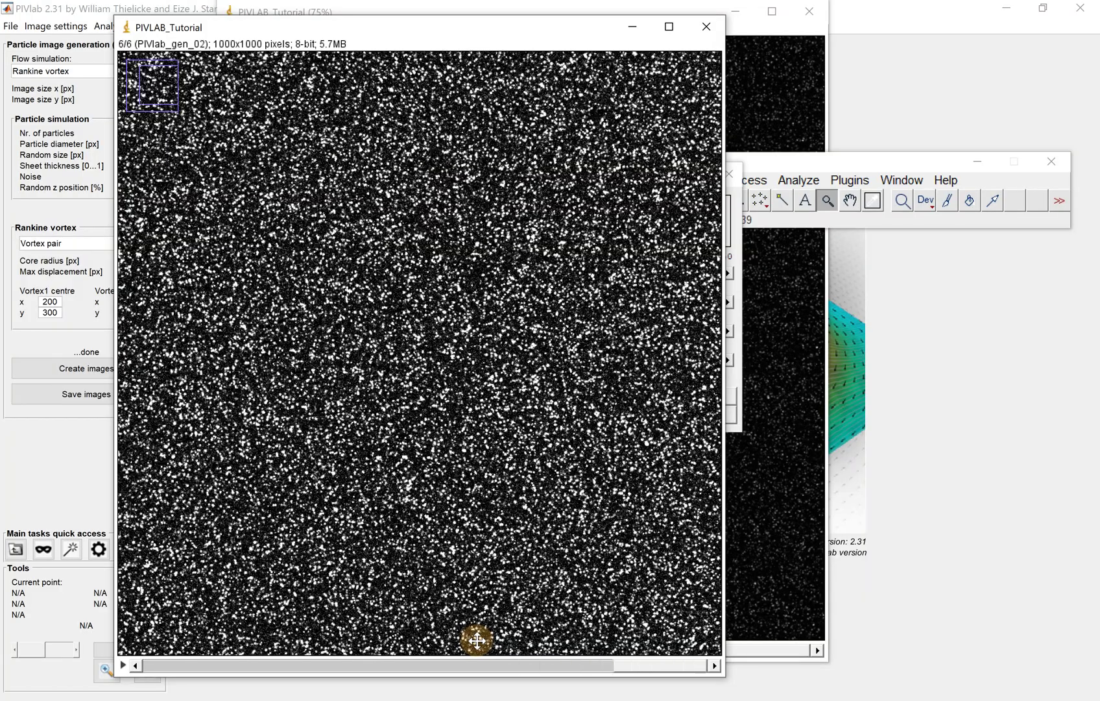
pyautogui.scroll(2, 477, 640)
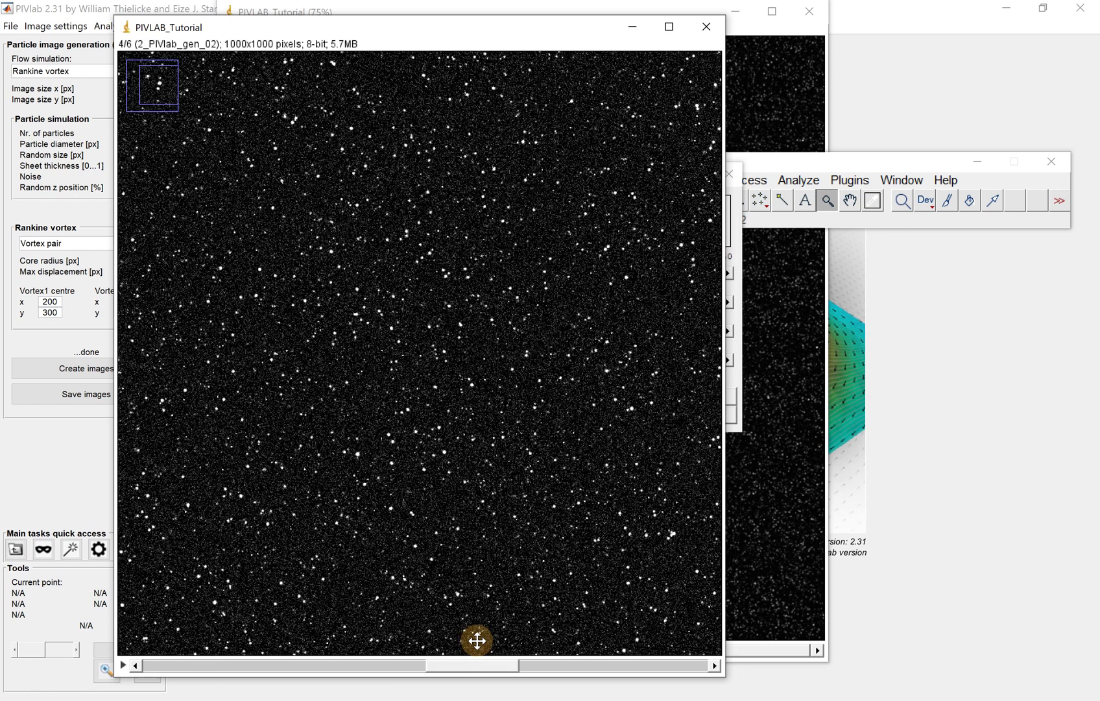
pyautogui.scroll(1, 477, 640)
pyautogui.scroll(-1, 477, 641)
pyautogui.scroll(1, 477, 640)
pyautogui.scroll(-1, 477, 640)
pyautogui.scroll(1, 477, 640)
pyautogui.scroll(-1, 478, 640)
pyautogui.click(370, 130)
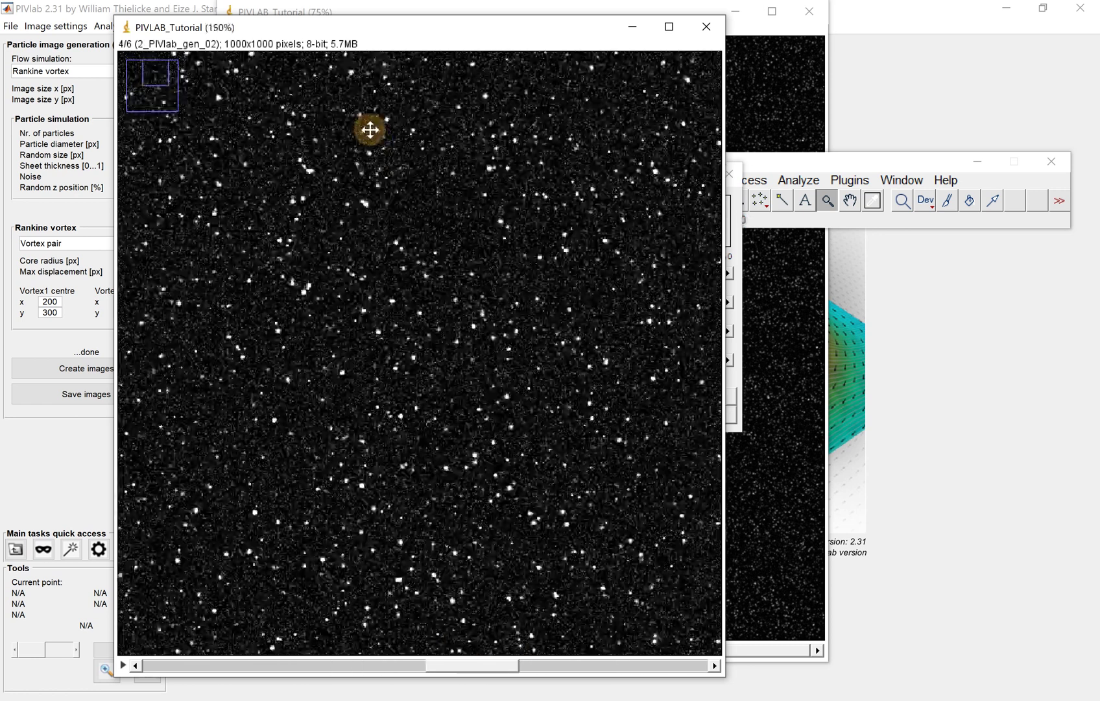
# Compare the sparse and dense slices at 400% magnification, then bring PIVlab forward.
pyautogui.click(369, 130)
pyautogui.click(376, 150)
pyautogui.click(376, 150)
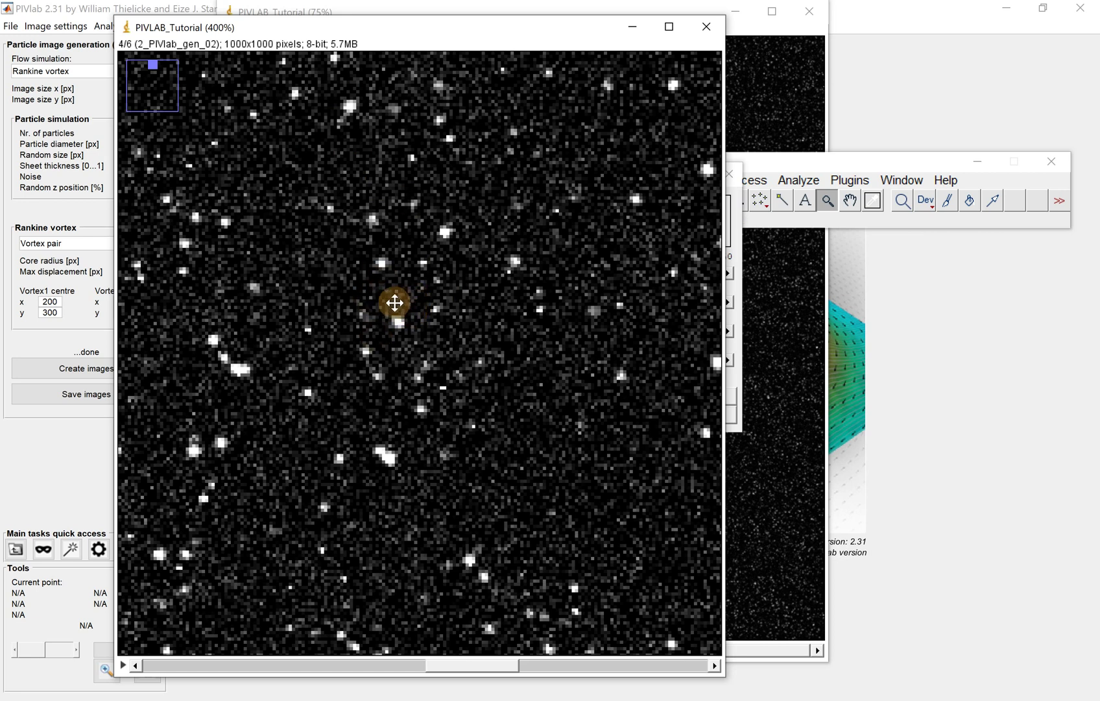
pyautogui.scroll(-2, 391, 304)
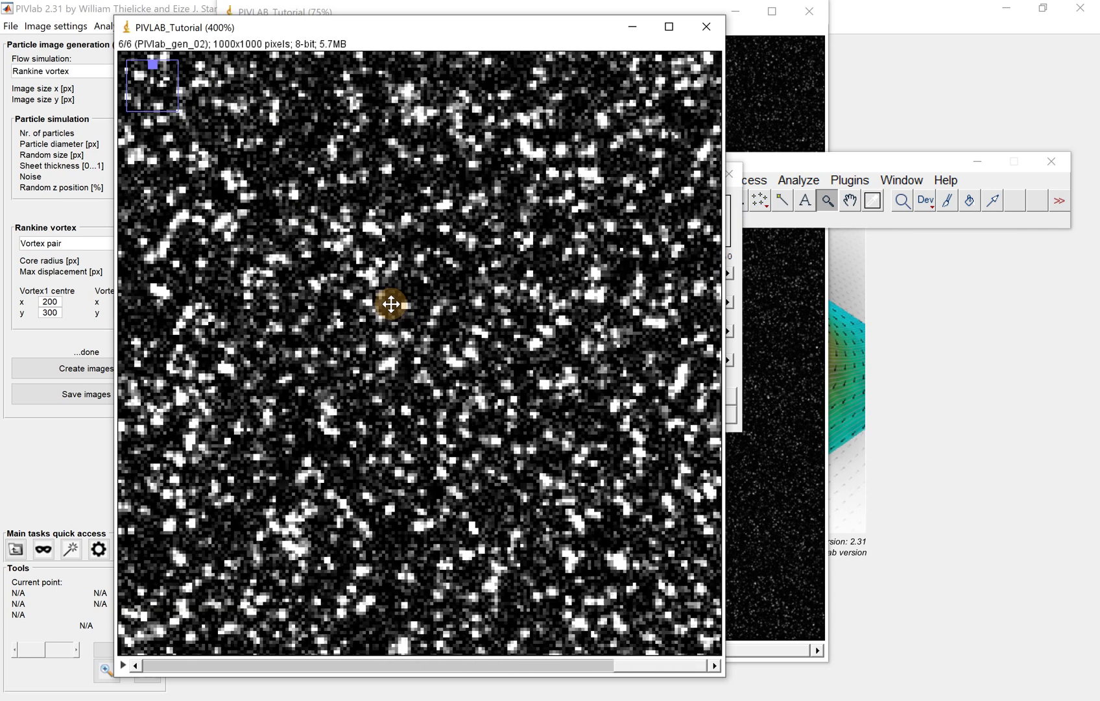
pyautogui.scroll(2, 391, 304)
pyautogui.scroll(-1, 391, 303)
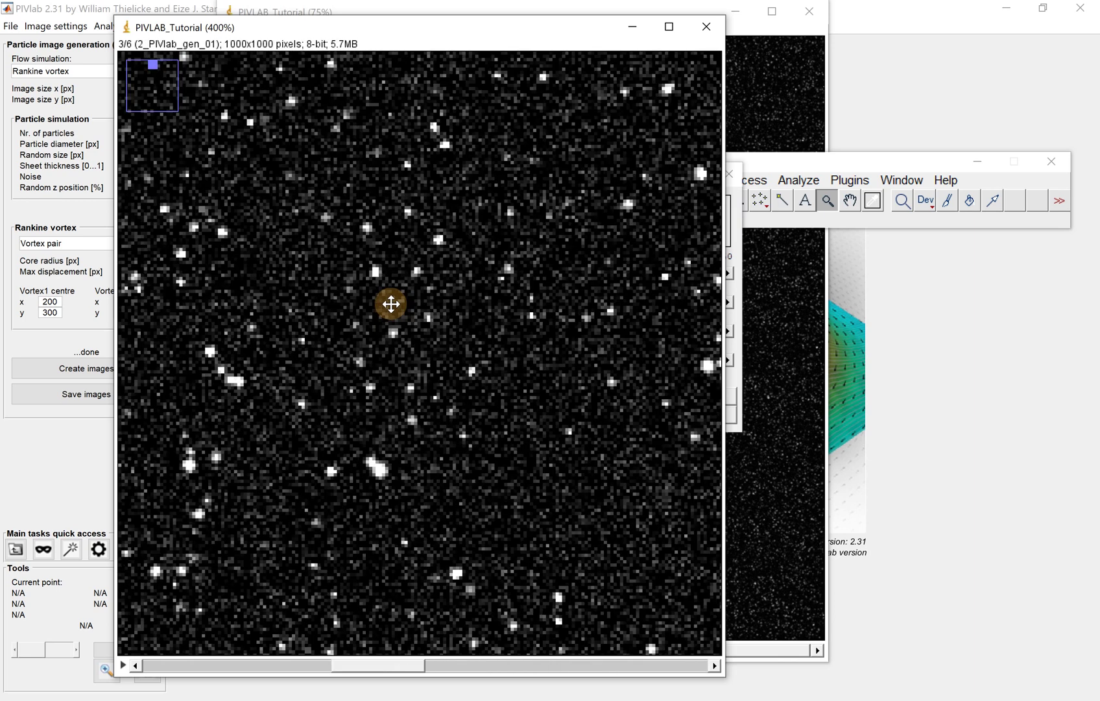
pyautogui.scroll(1, 391, 304)
pyautogui.scroll(1, 391, 304)
pyautogui.scroll(-1, 392, 303)
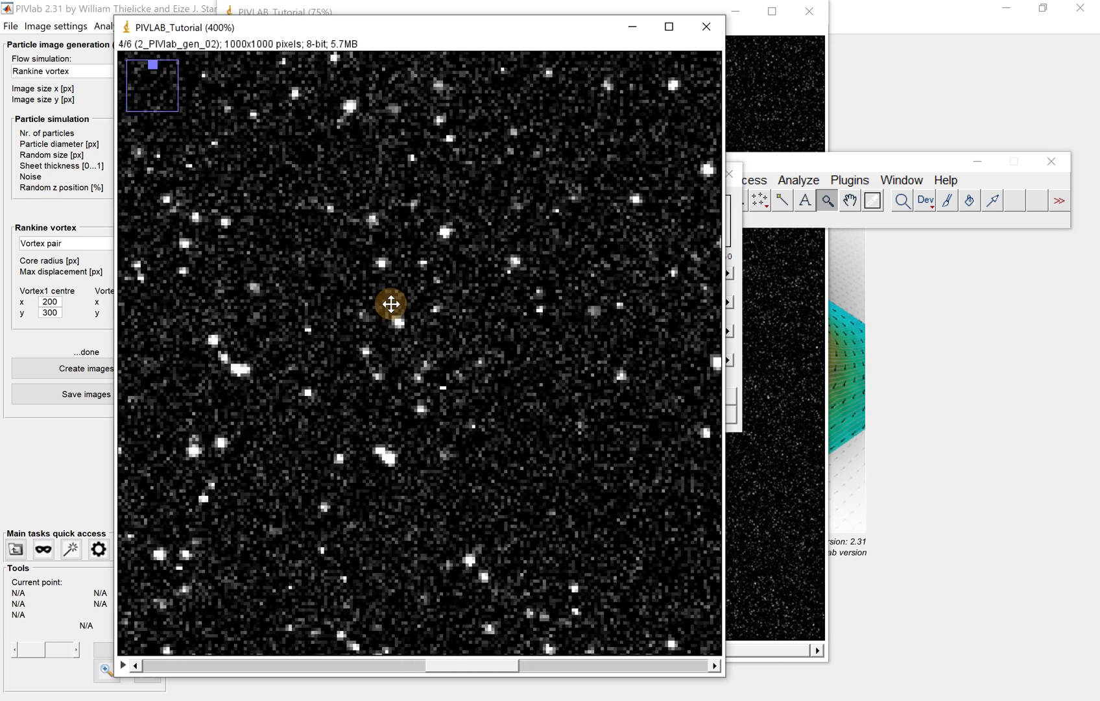
pyautogui.scroll(1, 391, 303)
pyautogui.scroll(-1, 391, 304)
pyautogui.scroll(-1, 391, 304)
pyautogui.scroll(-1, 392, 304)
pyautogui.scroll(1, 391, 303)
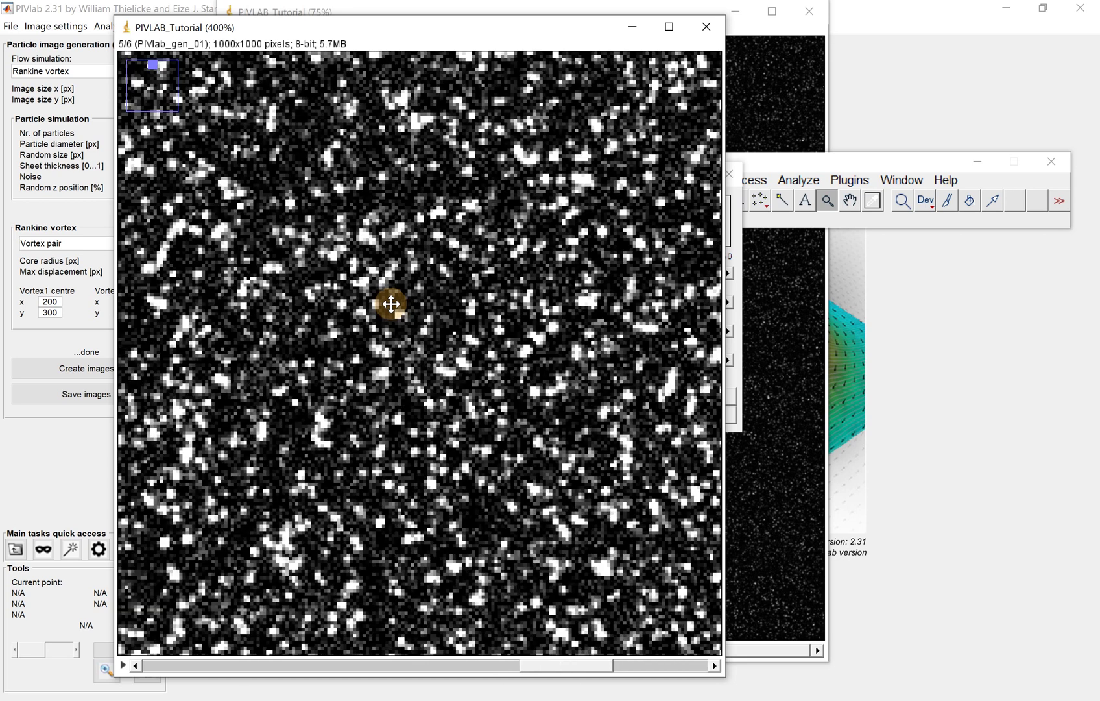
pyautogui.scroll(-1, 391, 304)
pyautogui.click(84, 216)
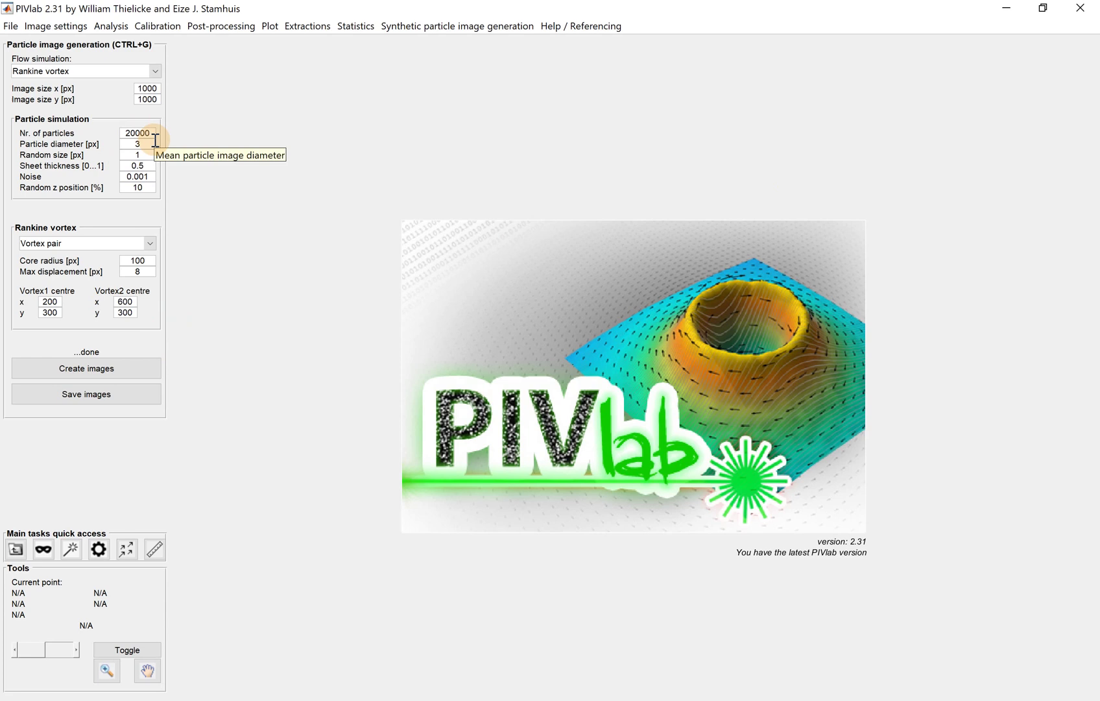
# Generate 800000-particle vortex-pair images and place Figures 6 and 7 side by side.
pyautogui.write('00')
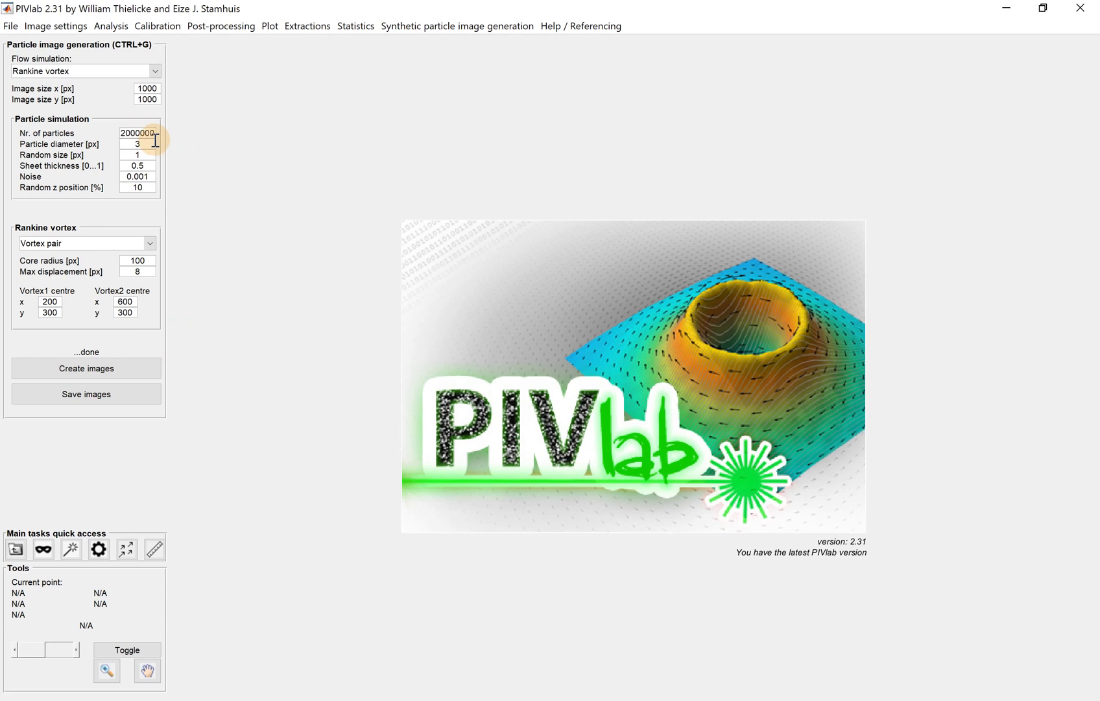
pyautogui.press('BackSpace')
pyautogui.write('0')
pyautogui.click(116, 368)
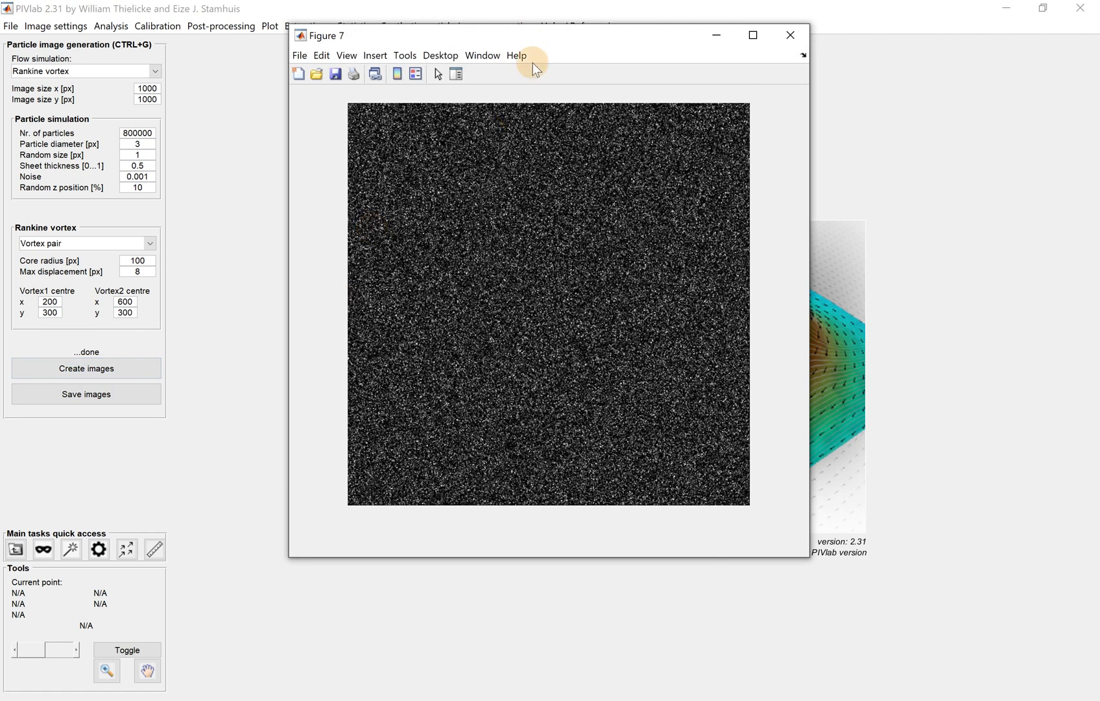
pyautogui.moveTo(537, 36); pyautogui.dragTo(783, 59)
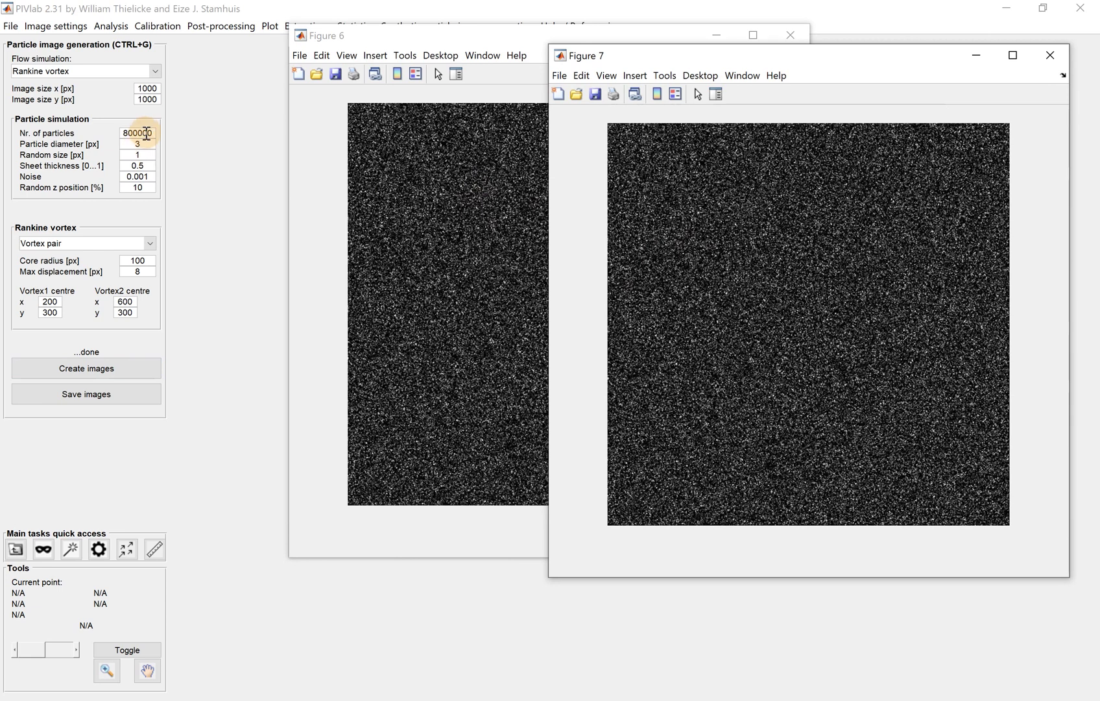
# Regenerate the vortex-pair images with 2000000 particles and place Figures 8 and 9 side by side.
pyautogui.click(125, 134)
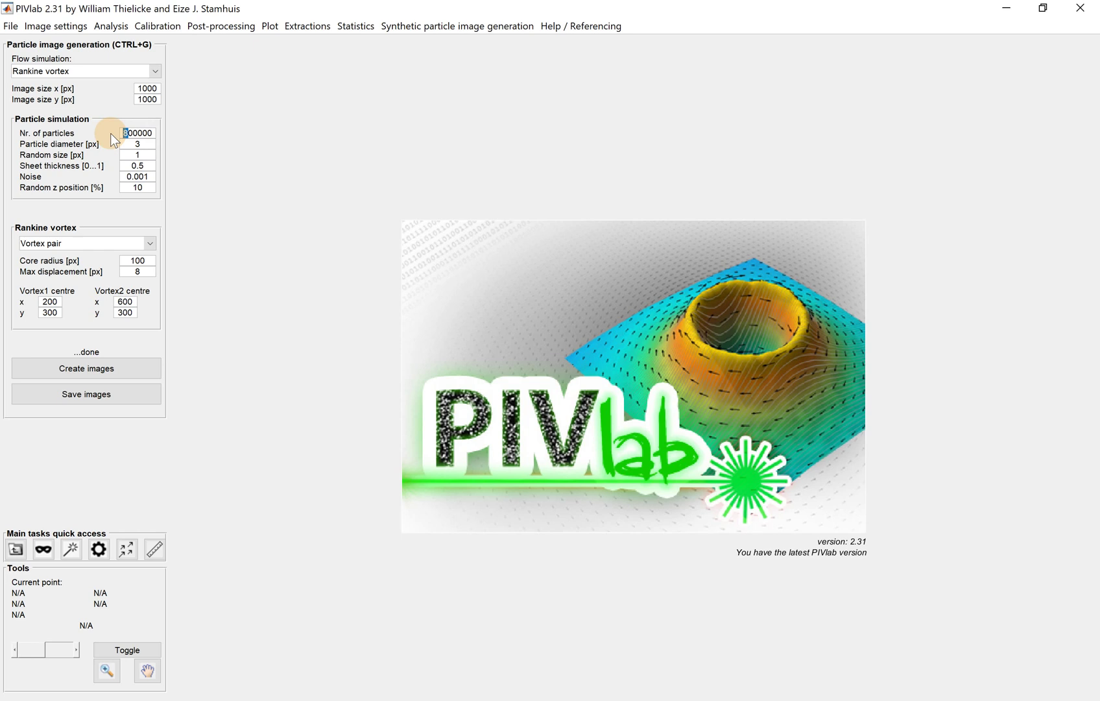
pyautogui.write('20')
pyautogui.click(116, 367)
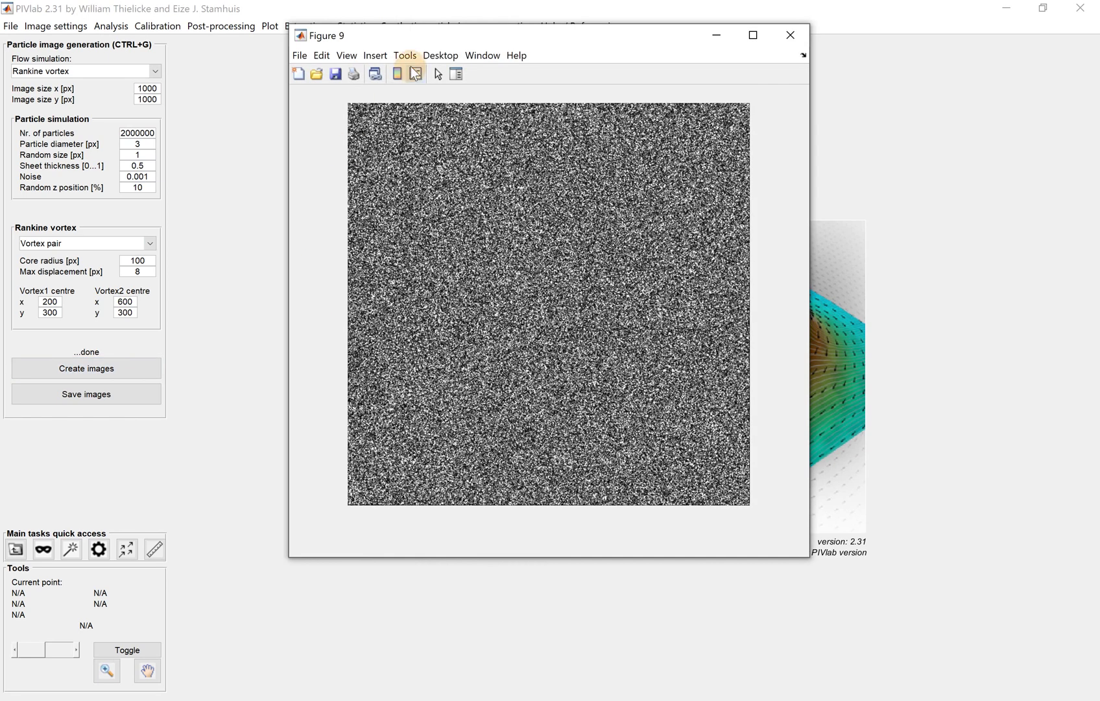
pyautogui.moveTo(365, 33); pyautogui.dragTo(636, 27)
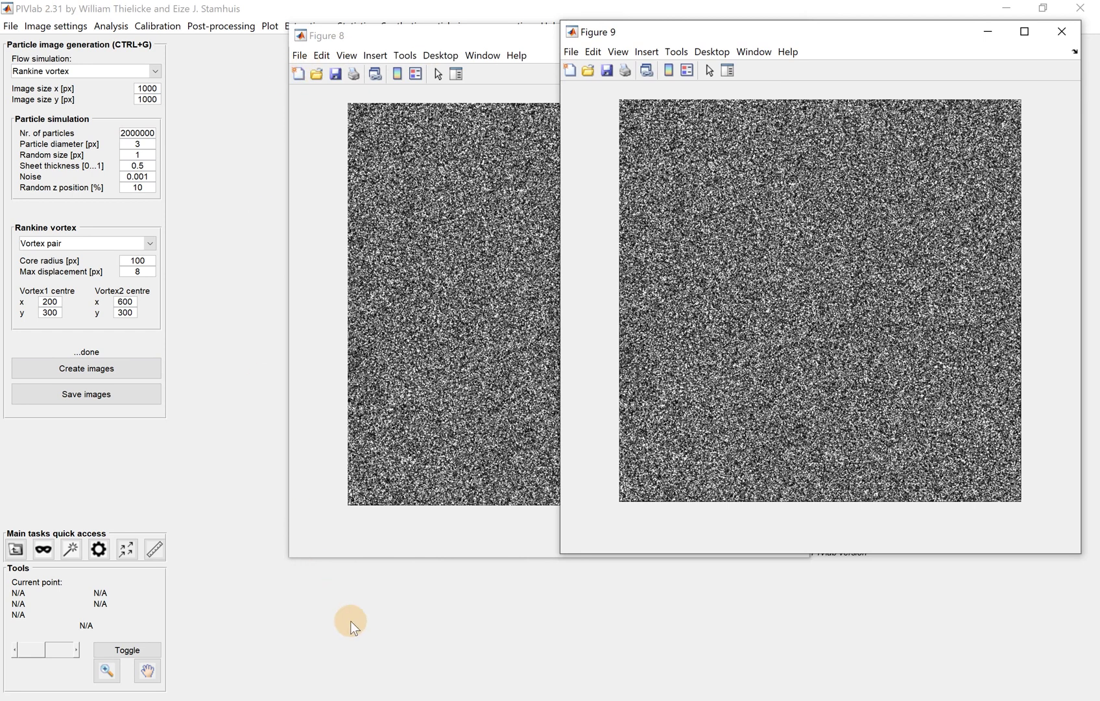
# Stop the screen recording from the system tray's recorder controls.
pyautogui.click(802, 700)
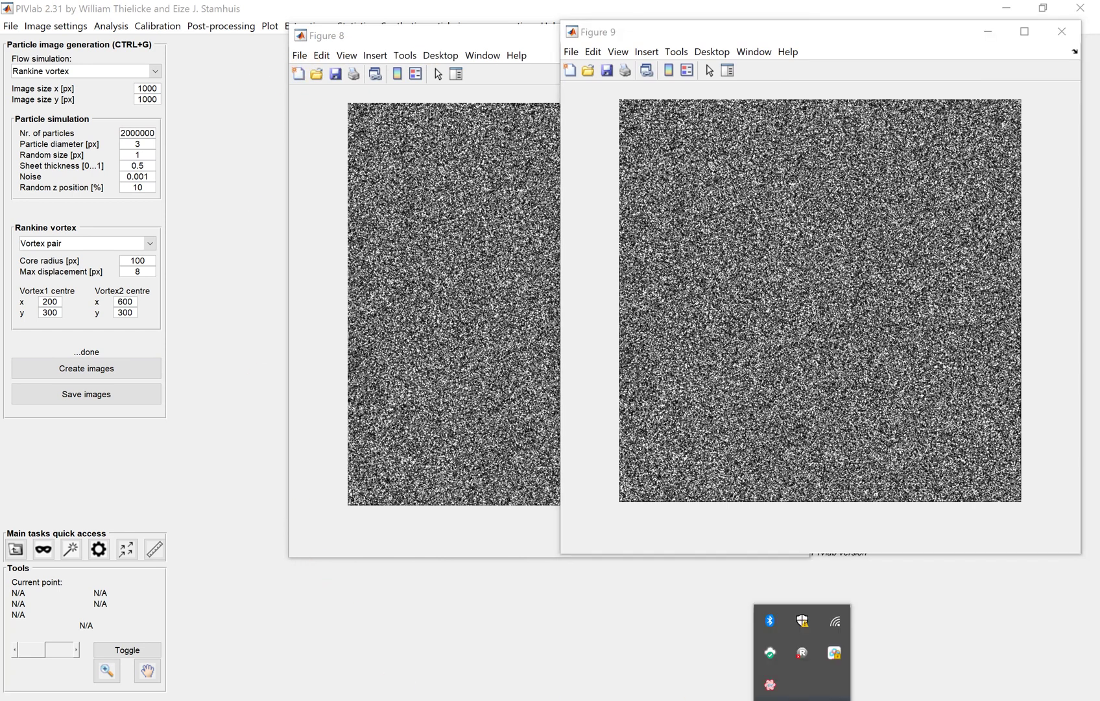
pyautogui.click(770, 684)
pyautogui.click(735, 504)
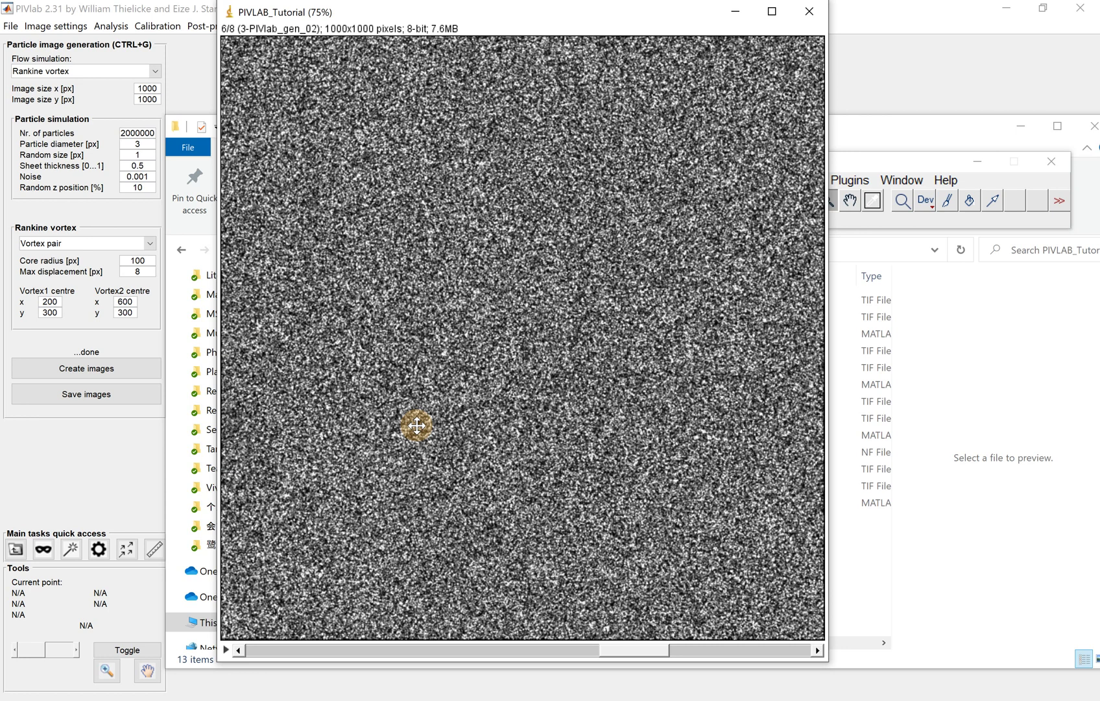
# Scroll through the eight-slice particle stack and magnify the image to 600%.
pyautogui.scroll(1, 417, 426)
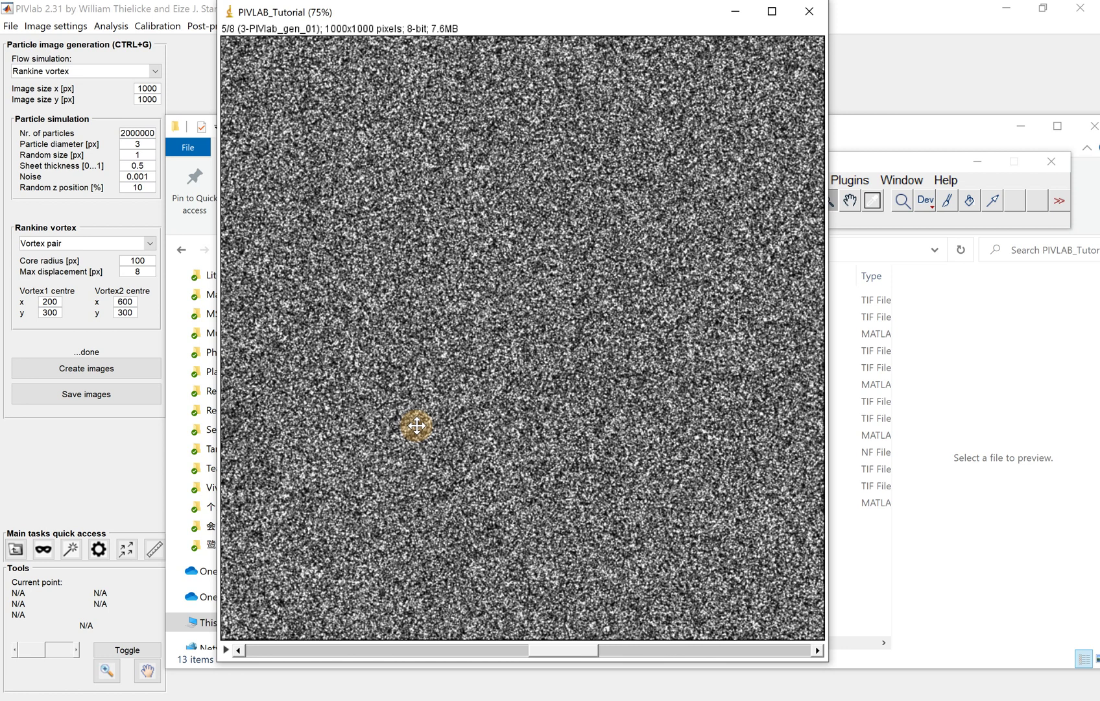
pyautogui.scroll(-1, 417, 425)
pyautogui.scroll(1, 417, 426)
pyautogui.scroll(1, 452, 197)
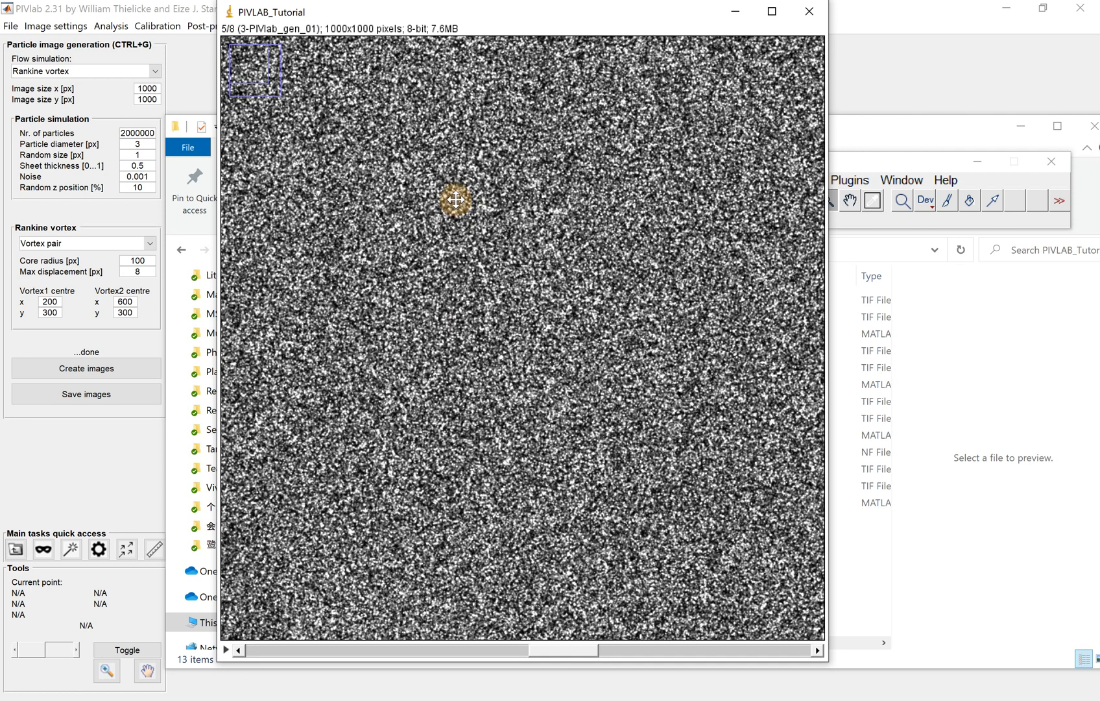
pyautogui.scroll(1, 388, 172)
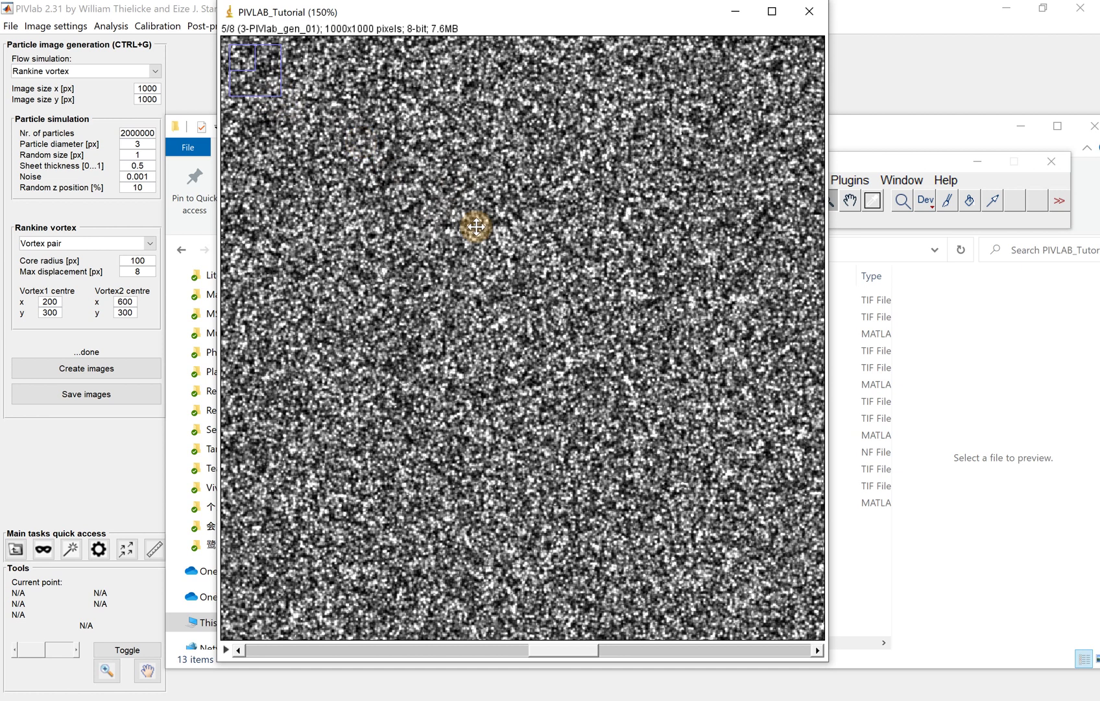
pyautogui.scroll(-3, 477, 227)
pyautogui.scroll(2, 382, 172)
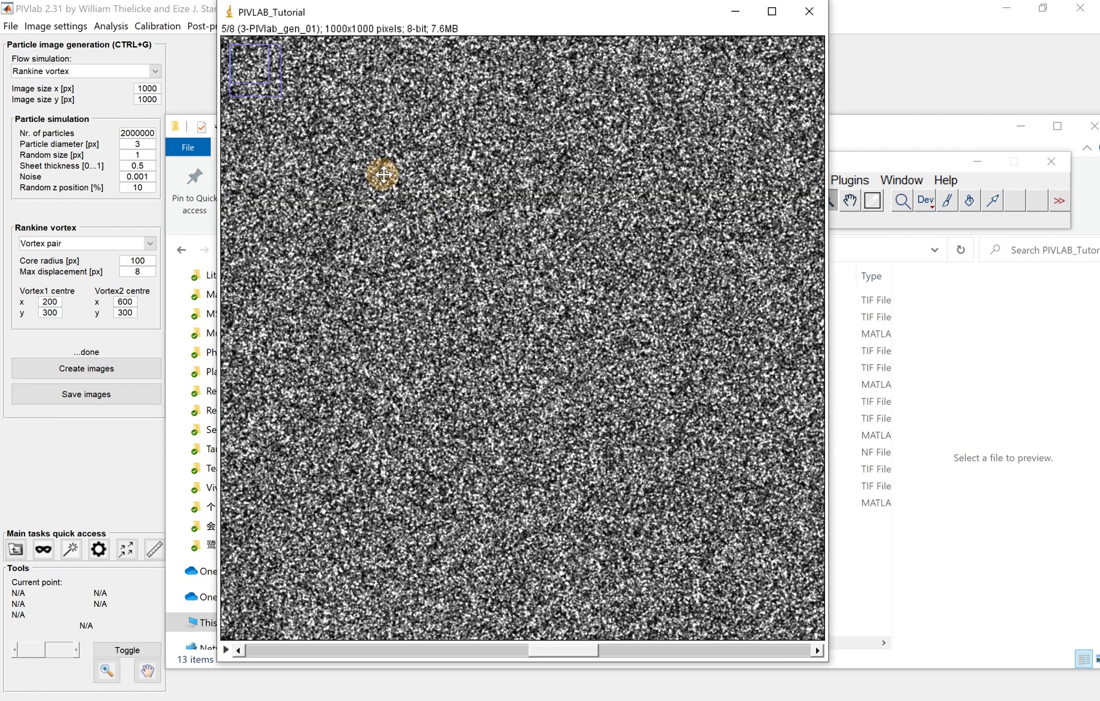
pyautogui.scroll(5, 383, 175)
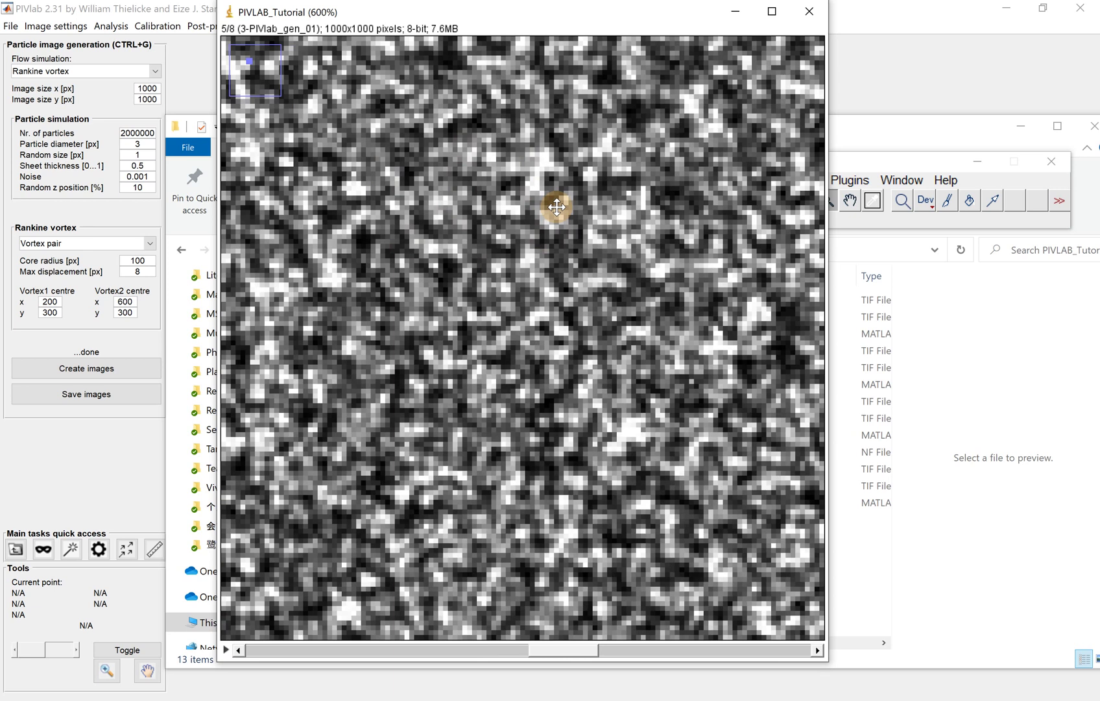
pyautogui.scroll(-1, 556, 207)
pyautogui.scroll(1, 557, 206)
pyautogui.scroll(-3, 556, 206)
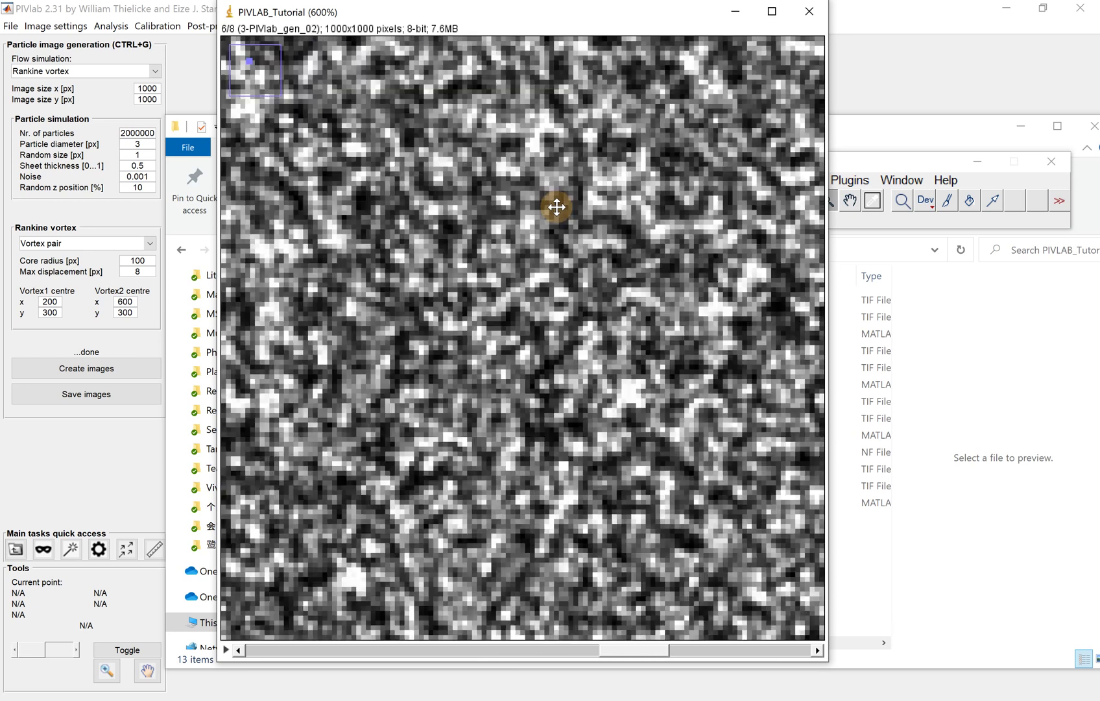
pyautogui.scroll(2, 556, 206)
pyautogui.scroll(1, 556, 207)
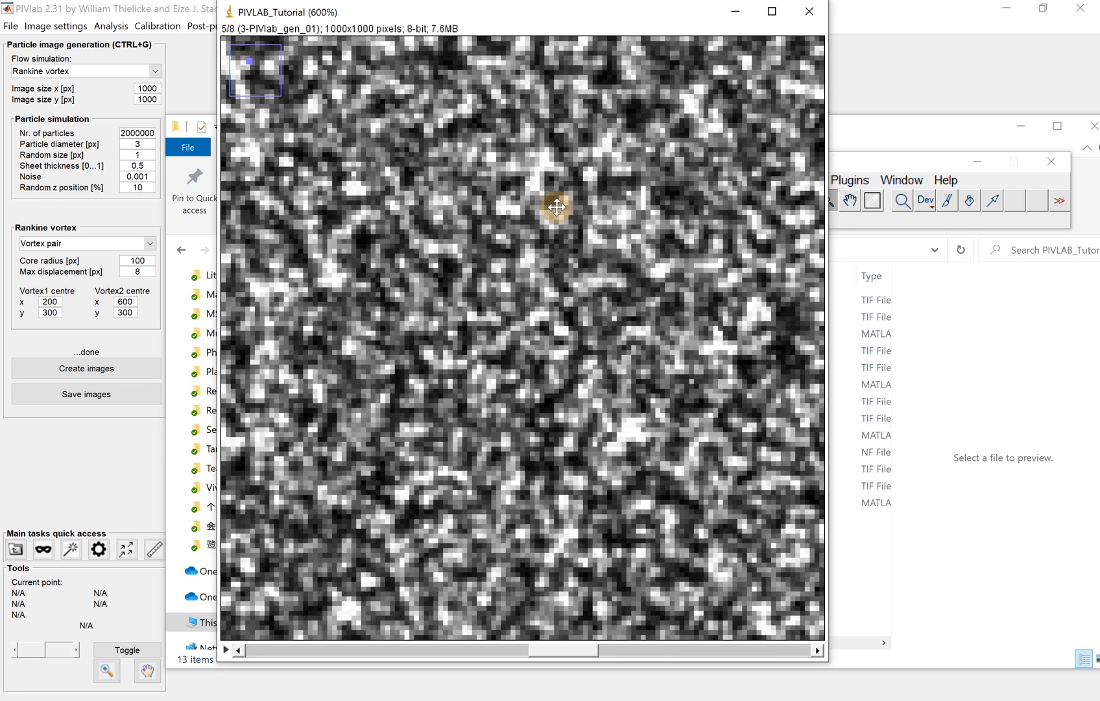
# Flip between slices 3/8 and 8/8 at 600%, then zoom out to 75% to fit the 1000x1000 image.
pyautogui.scroll(-2, 556, 206)
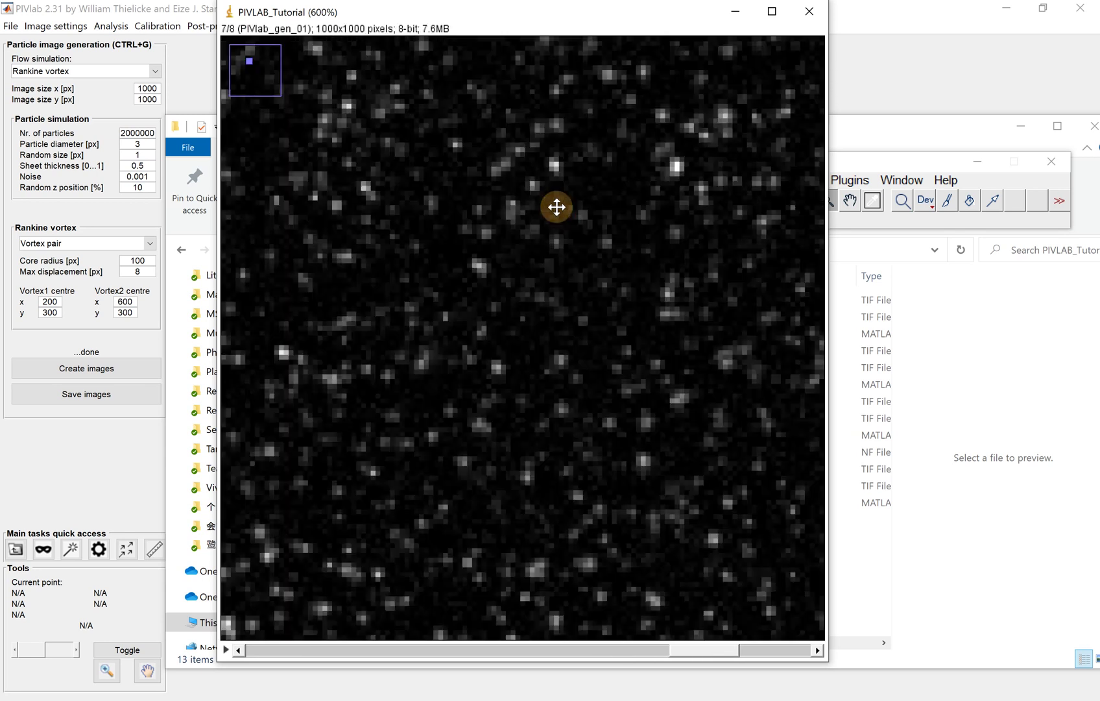
pyautogui.scroll(1, 556, 207)
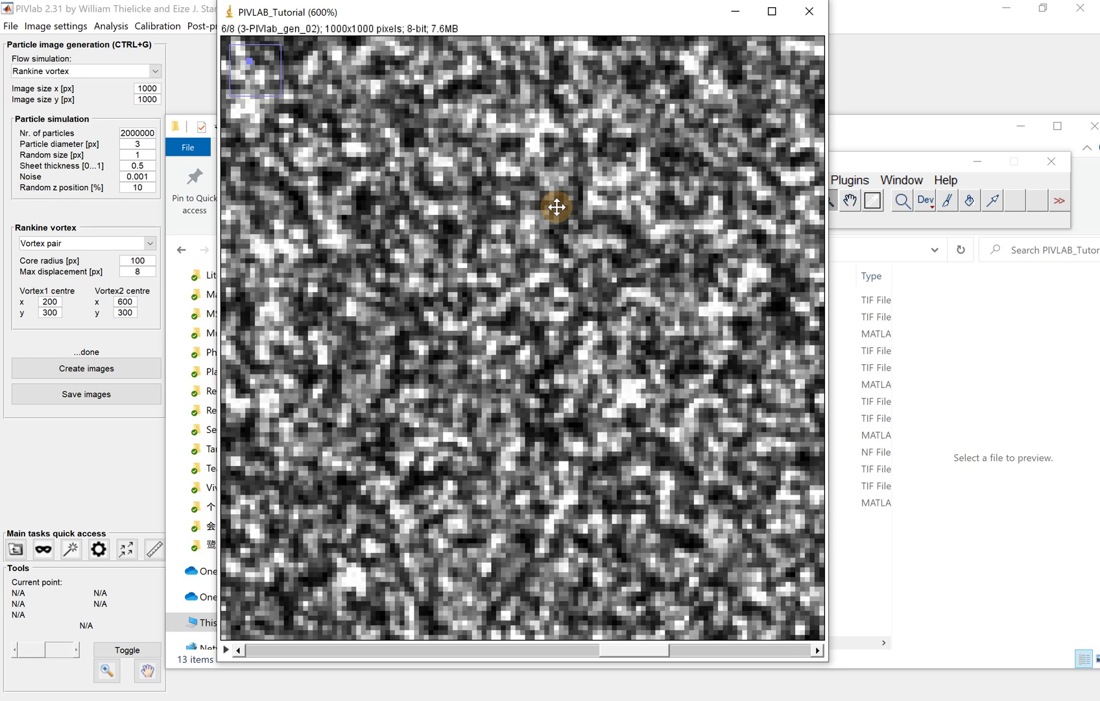
pyautogui.scroll(3, 557, 206)
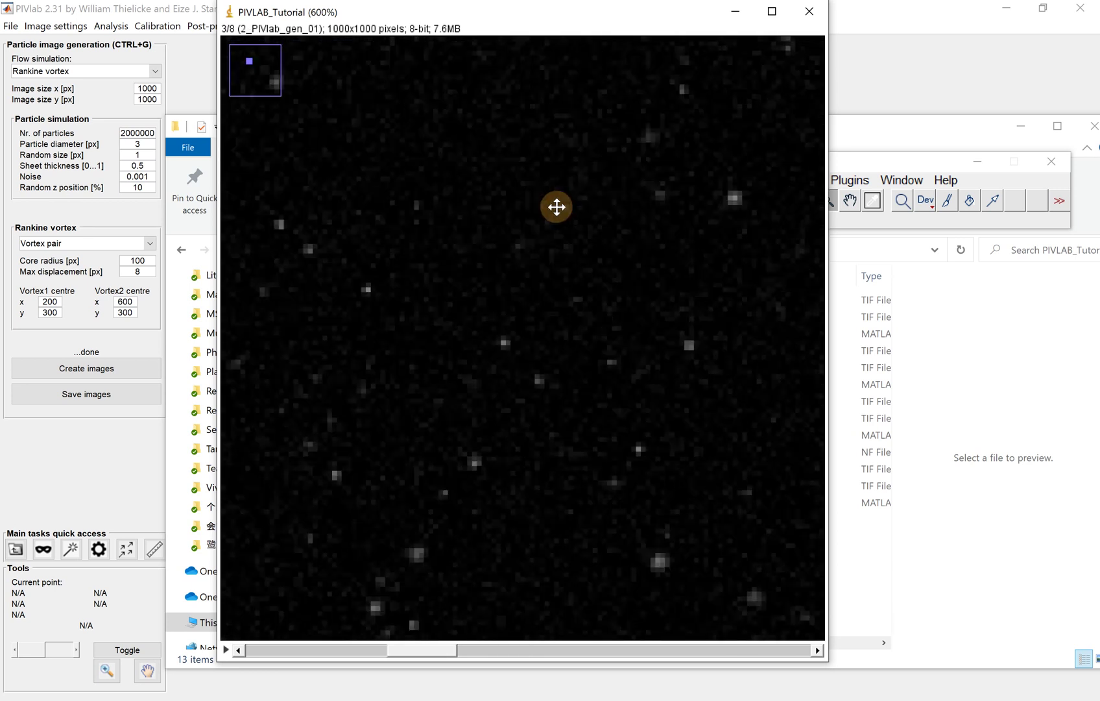
pyautogui.scroll(-1, 556, 207)
pyautogui.scroll(1, 557, 206)
pyautogui.scroll(-1, 557, 207)
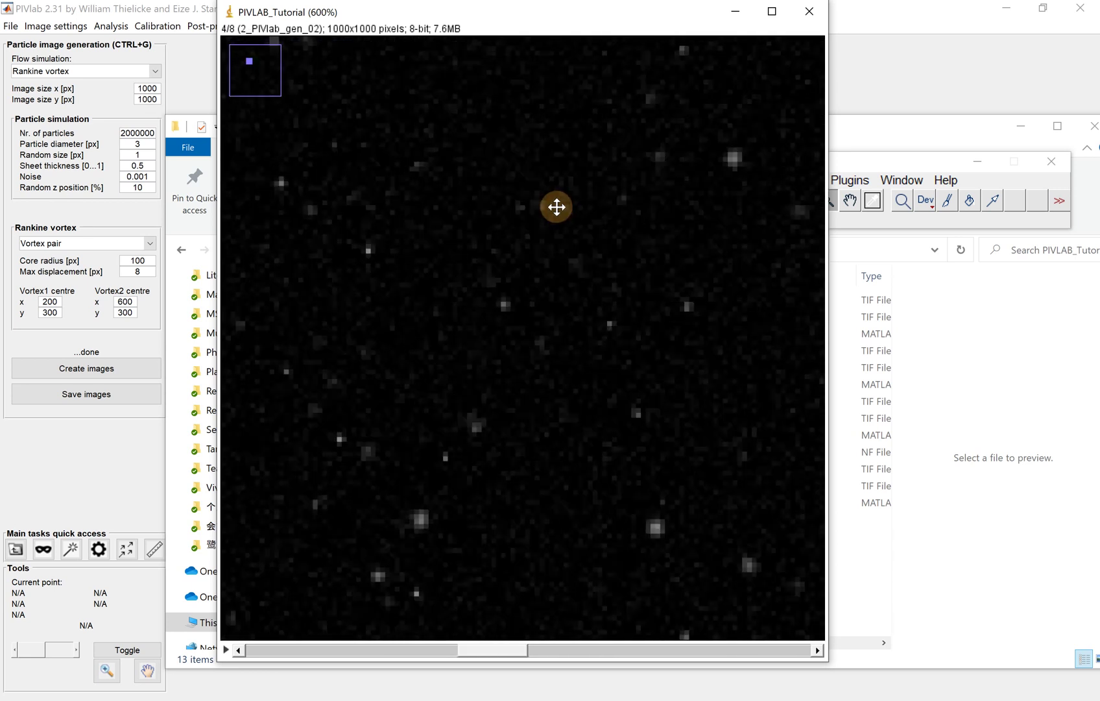
pyautogui.scroll(-2, 556, 206)
pyautogui.scroll(1, 557, 206)
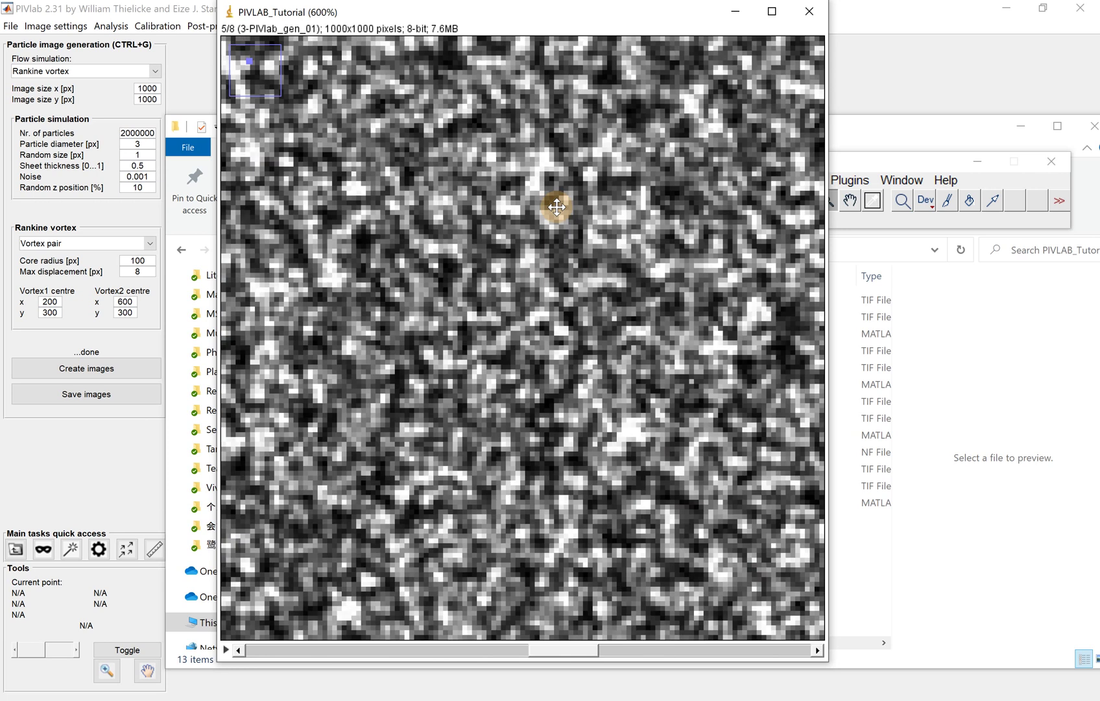
pyautogui.scroll(-3, 557, 206)
pyautogui.scroll(1, 556, 206)
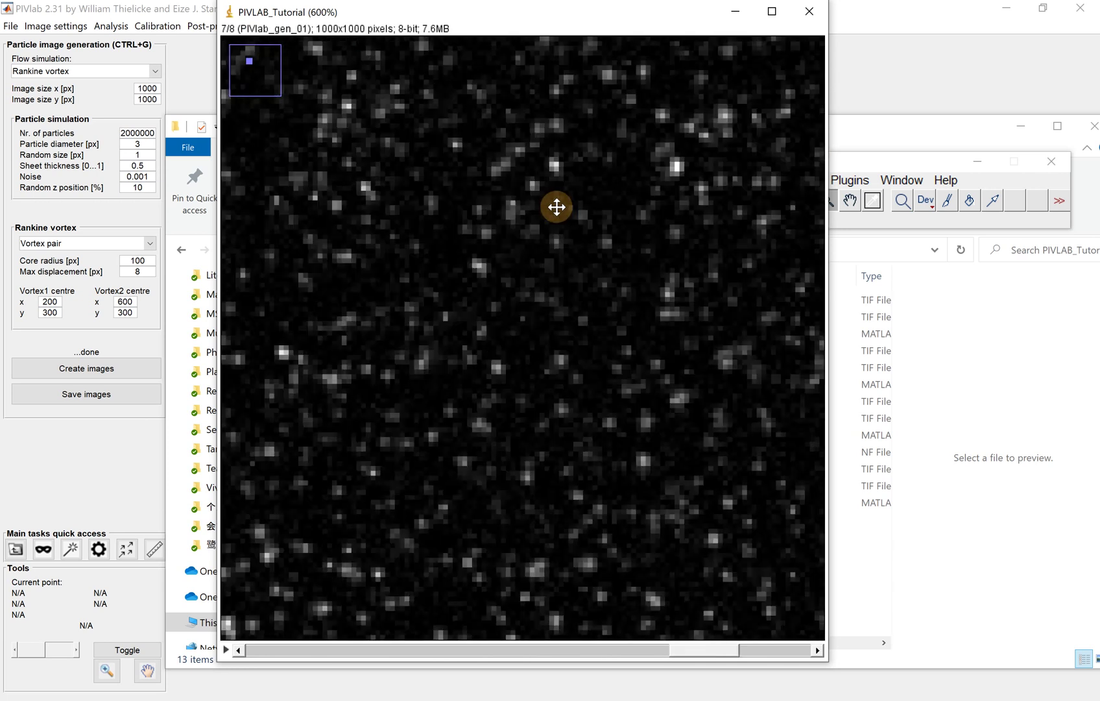
pyautogui.scroll(-1, 556, 207)
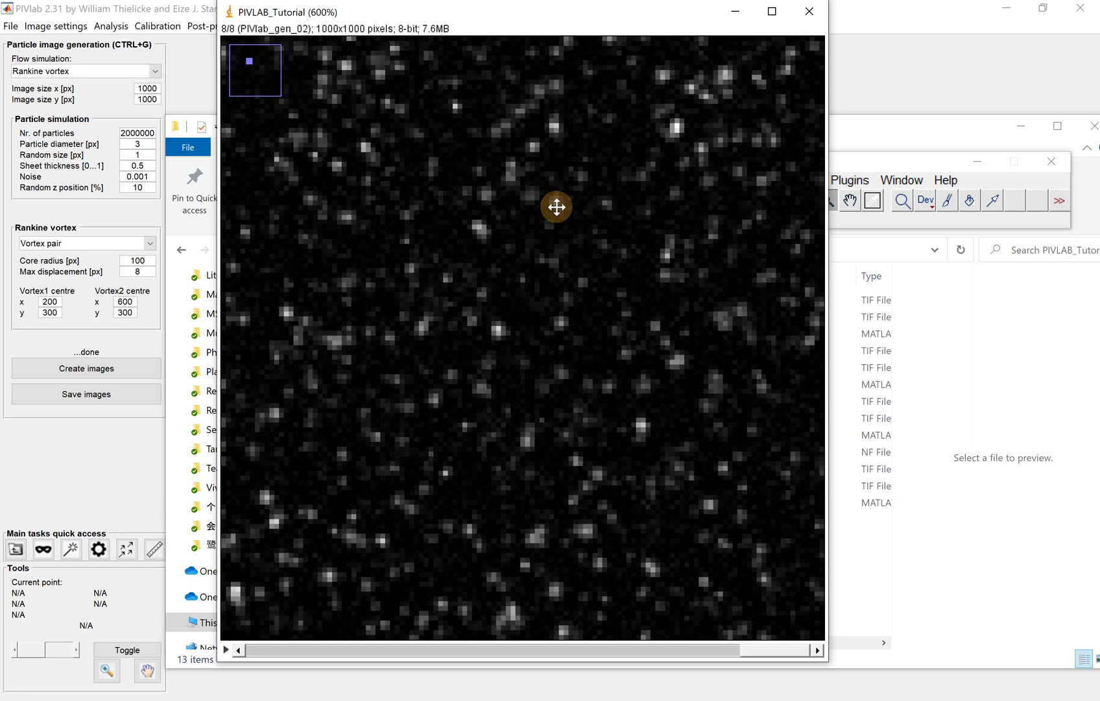
pyautogui.press('-')
pyautogui.press('-')
pyautogui.press('-')
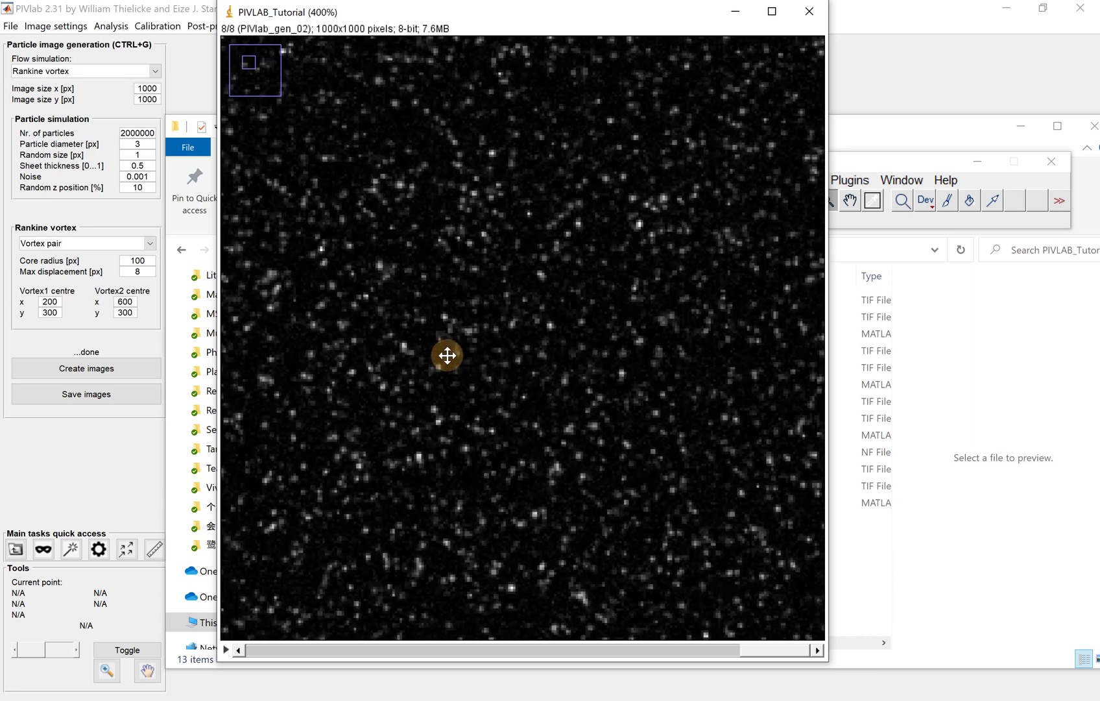
pyautogui.press('-')
pyautogui.press('-')
pyautogui.press('-')
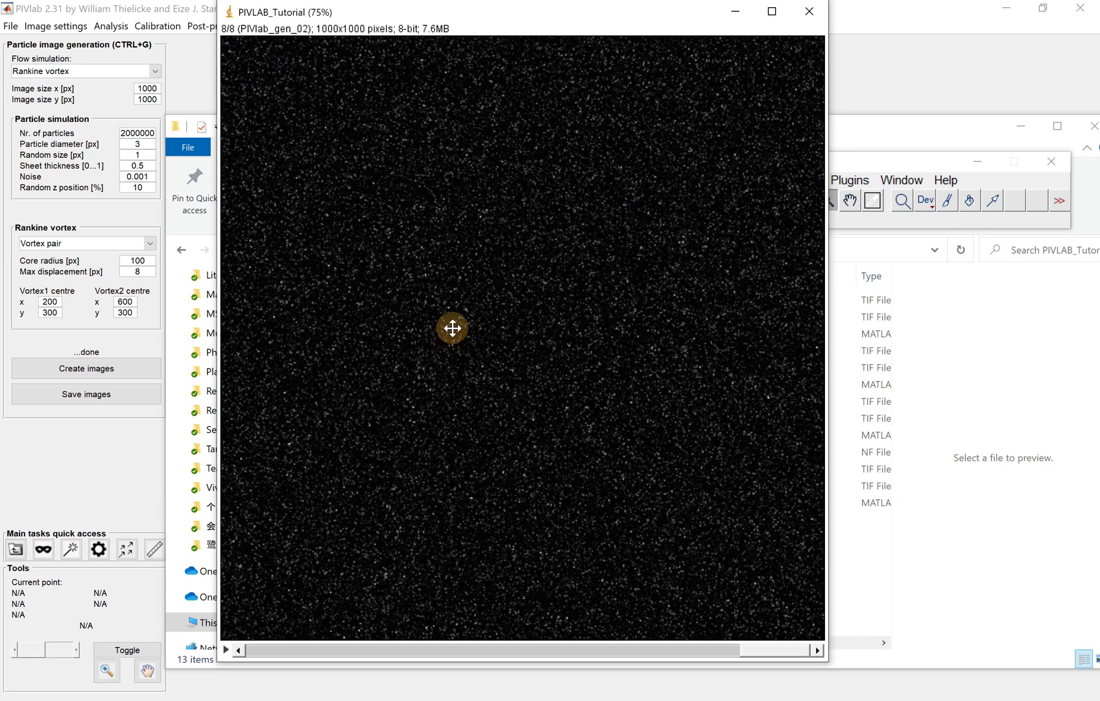